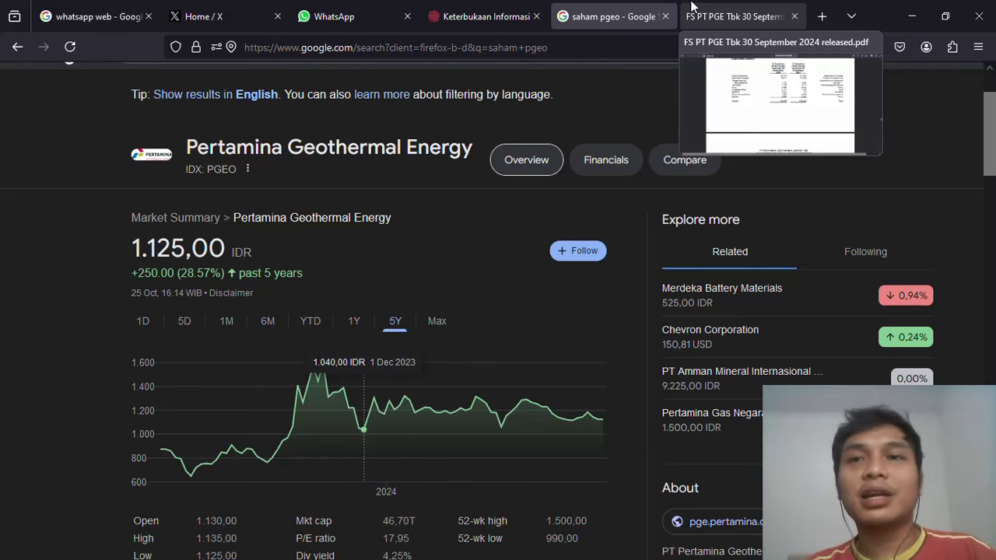
Search the web for "LABA BERSIH PGEO" in a new browser tab and show only the news results.
click(822, 16)
key(alt+Tab)
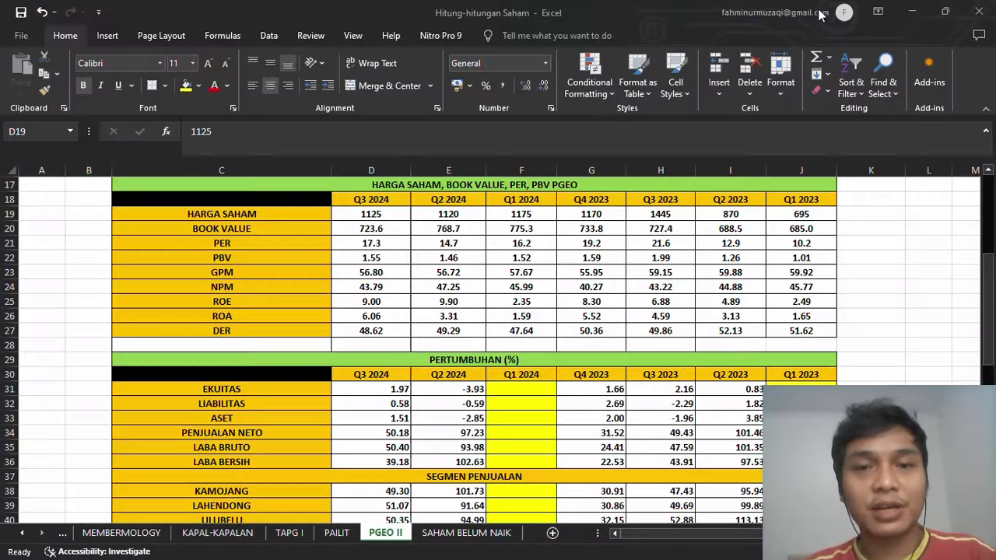
key(alt+Tab)
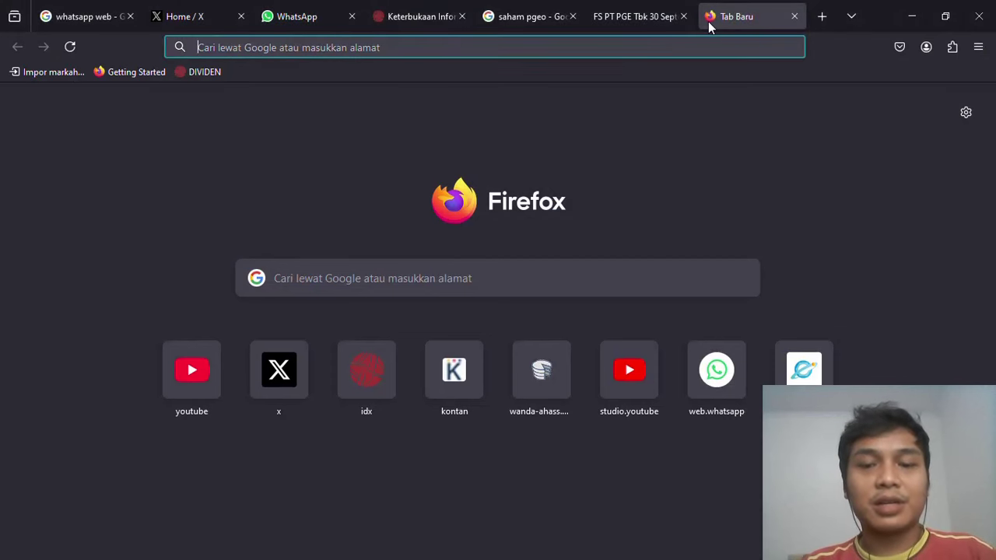
text(LABA BERSIH PGEO)
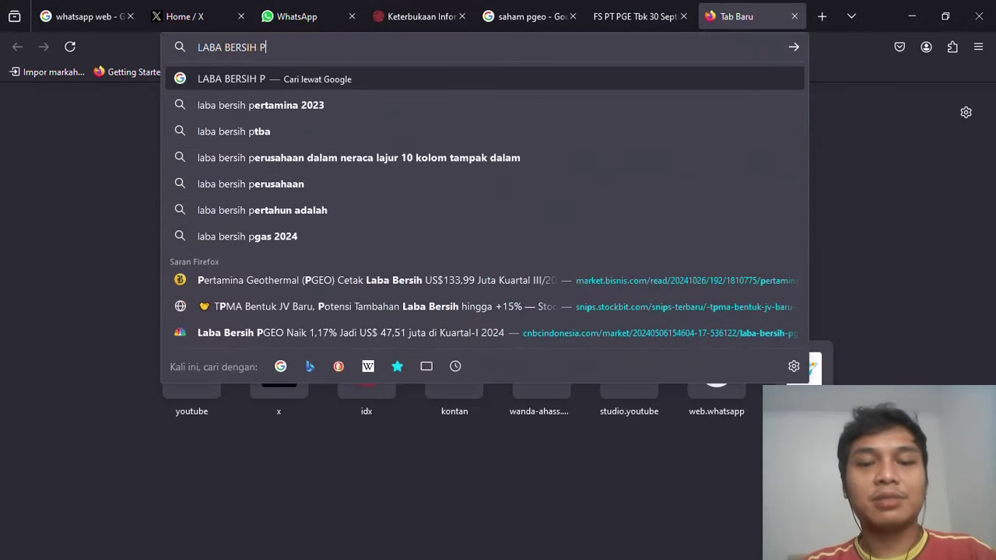
key(Return)
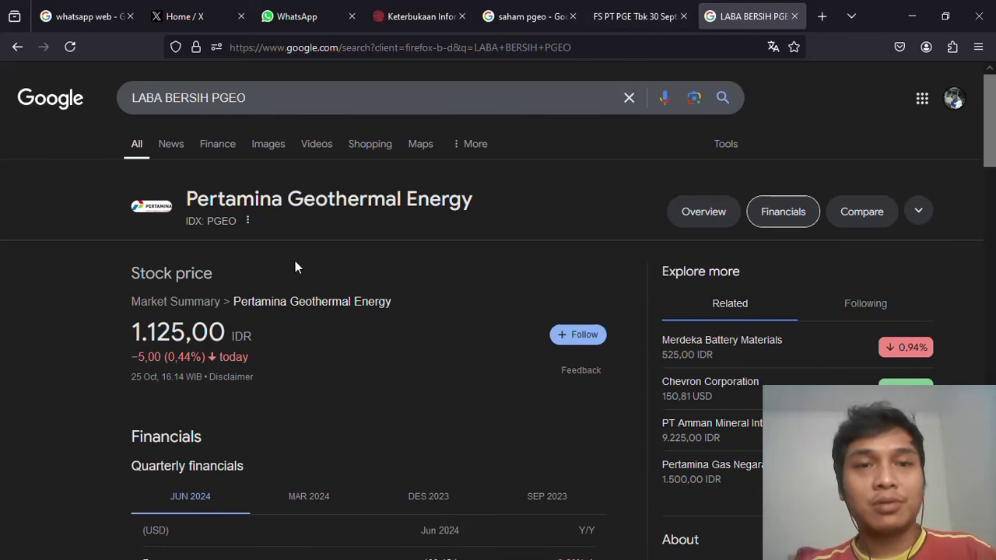
click(178, 148)
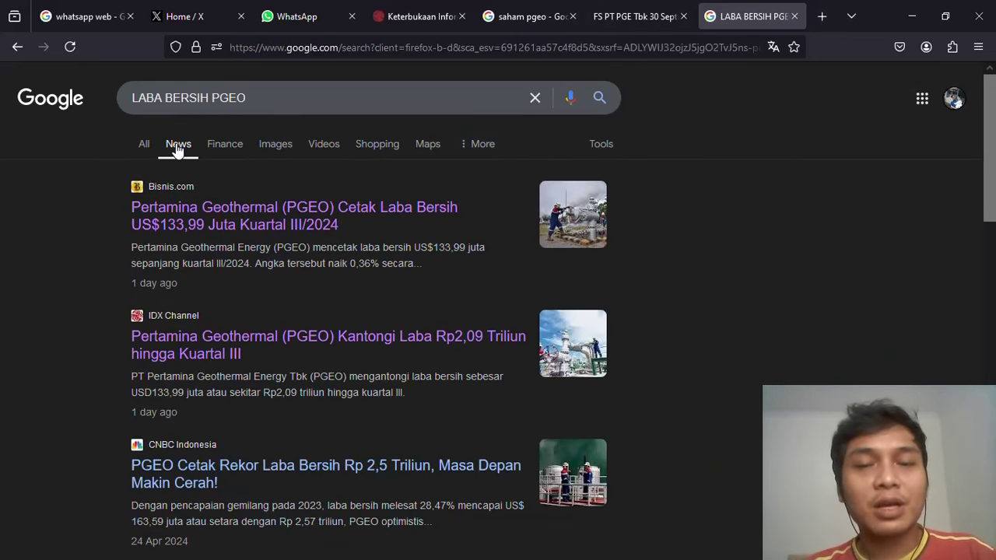
Switch to the Excel workbook and bring up the PGEO financial report table at the start of the sheet.
key(alt+Tab)
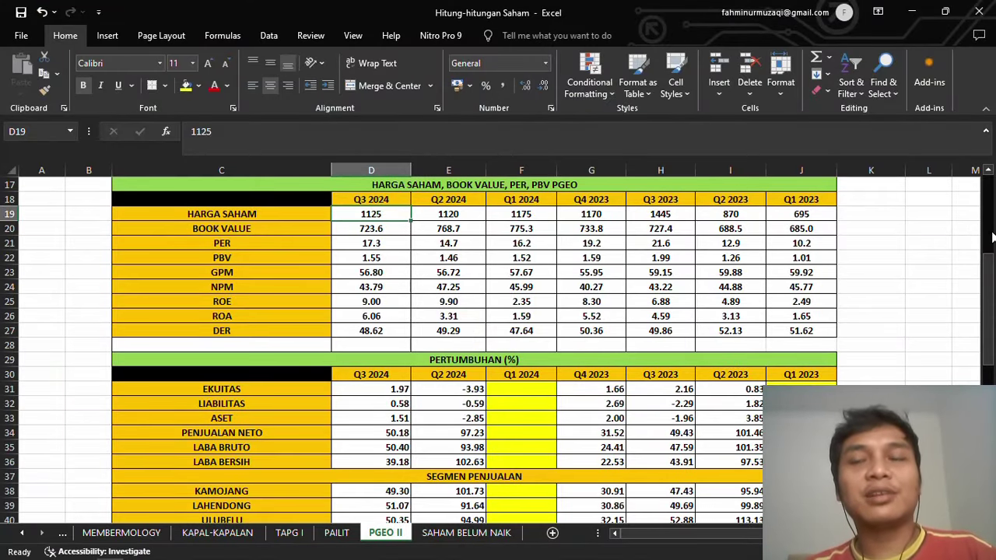
scroll(992, 237, up, 5)
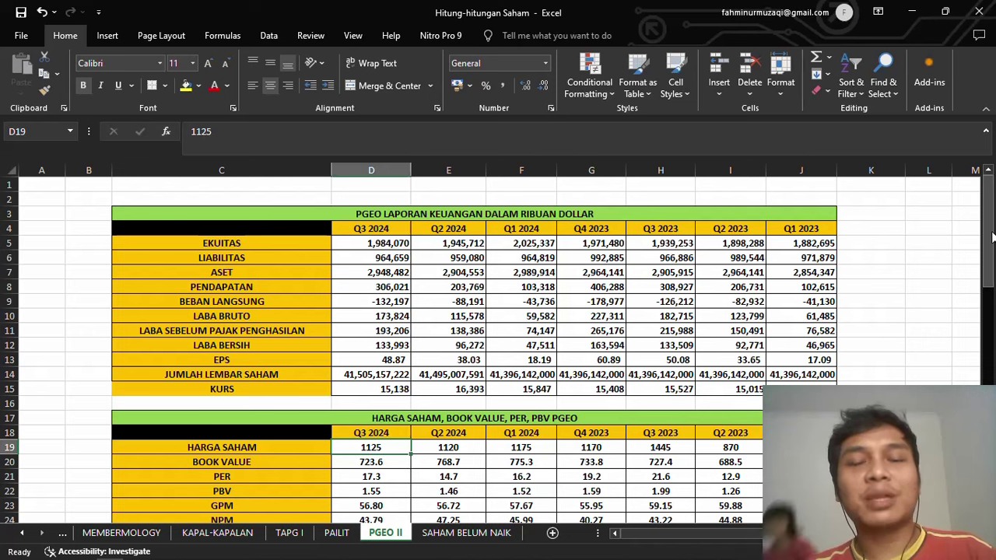
key(super)
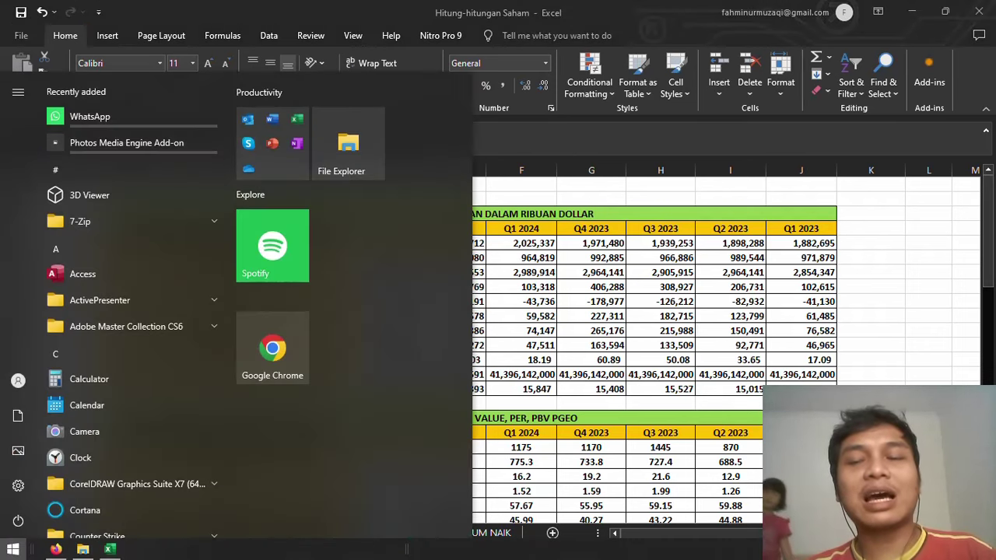
key(Escape)
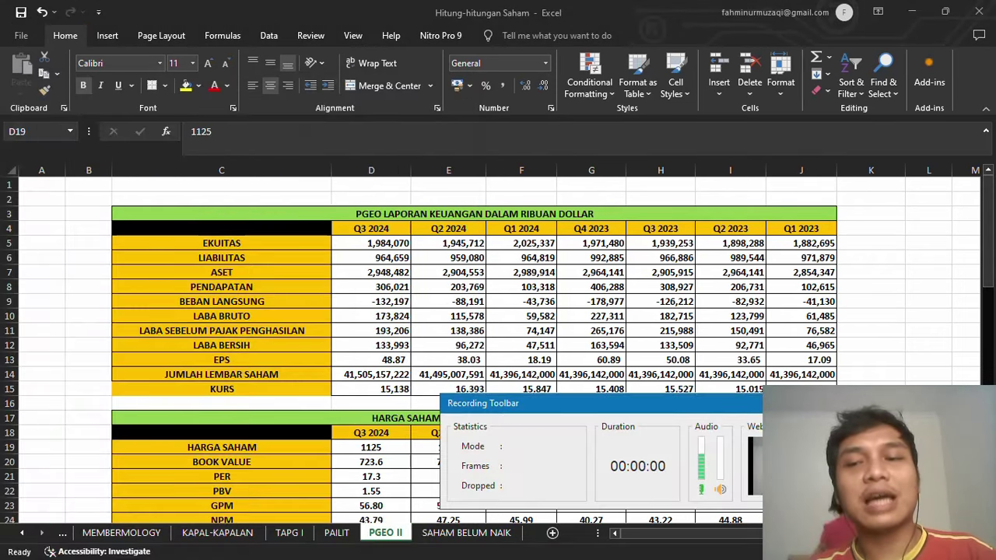
key(super)
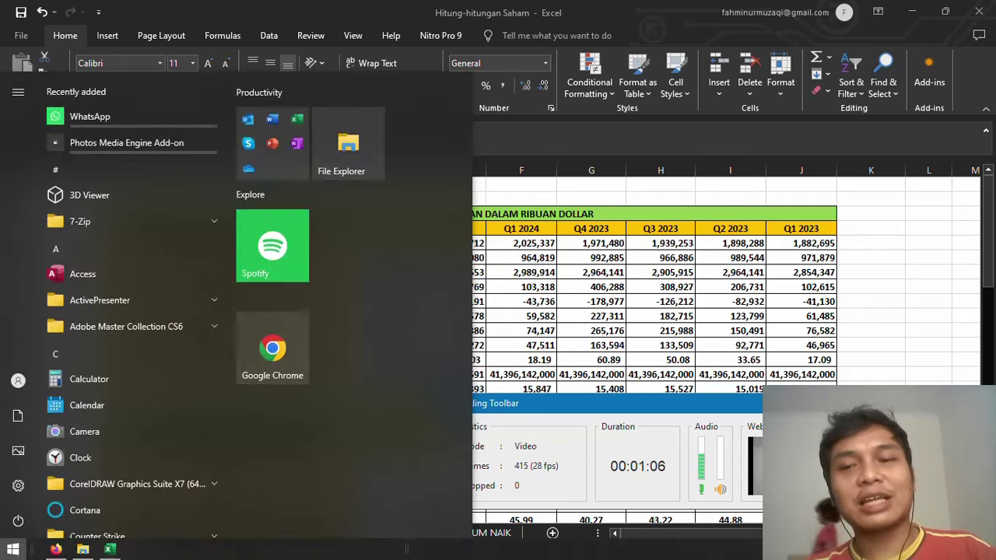
key(Escape)
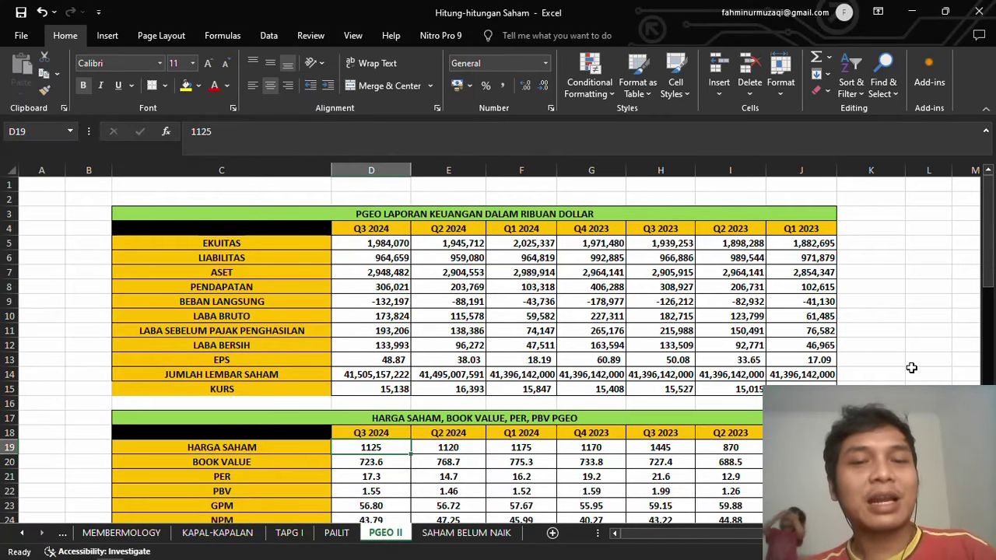
Examine the Q3 2024 net profit (LABA BERSIH) and compare the EPS row from Q3 2024 back to Q3 2023.
click(380, 354)
click(381, 350)
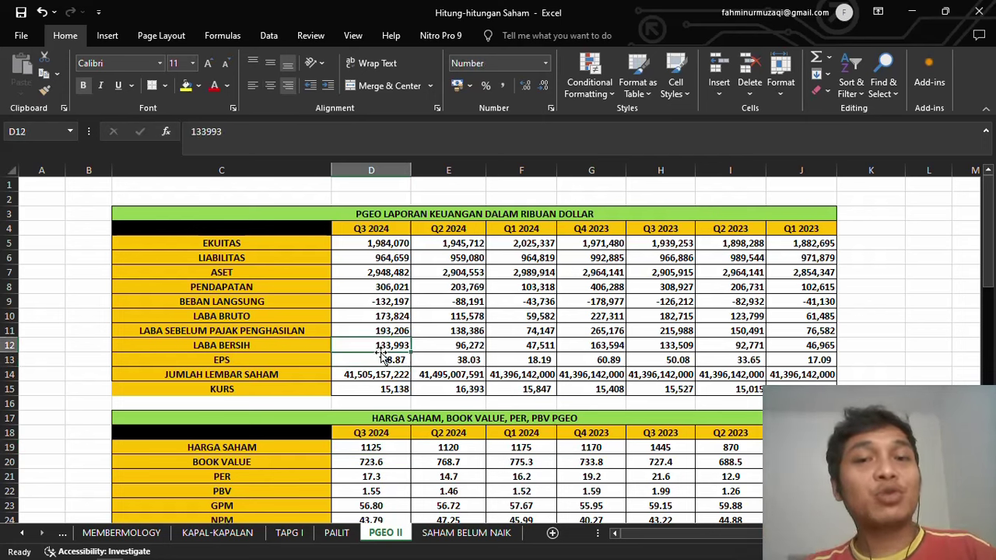
key(Down)
key(Right)
key(Right)
key(Right)
key(Right)
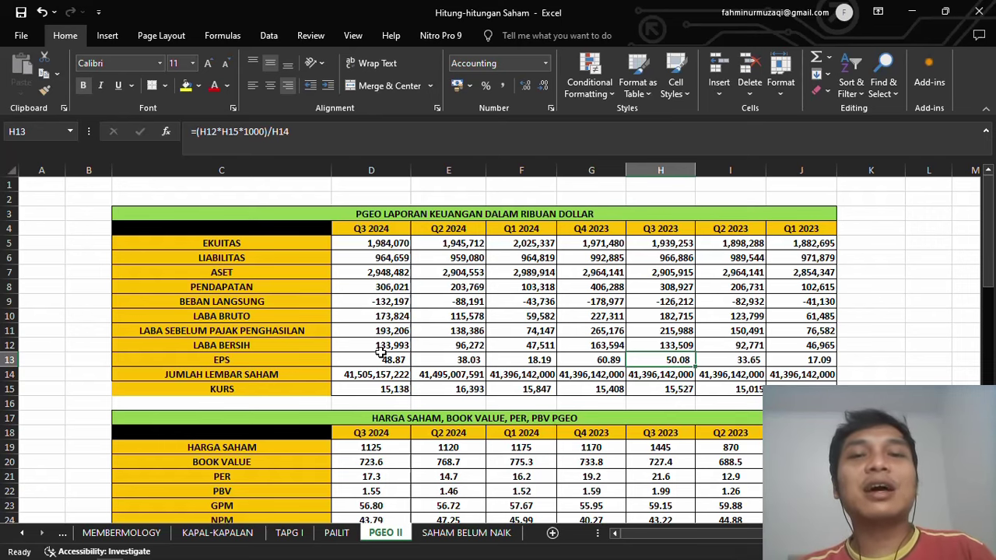
Switch to Firefox and examine note 21 on cost of revenue in the FS PT PGE Tbk 30 September 2024 PDF.
key(alt+Tab)
key(alt+Tab)
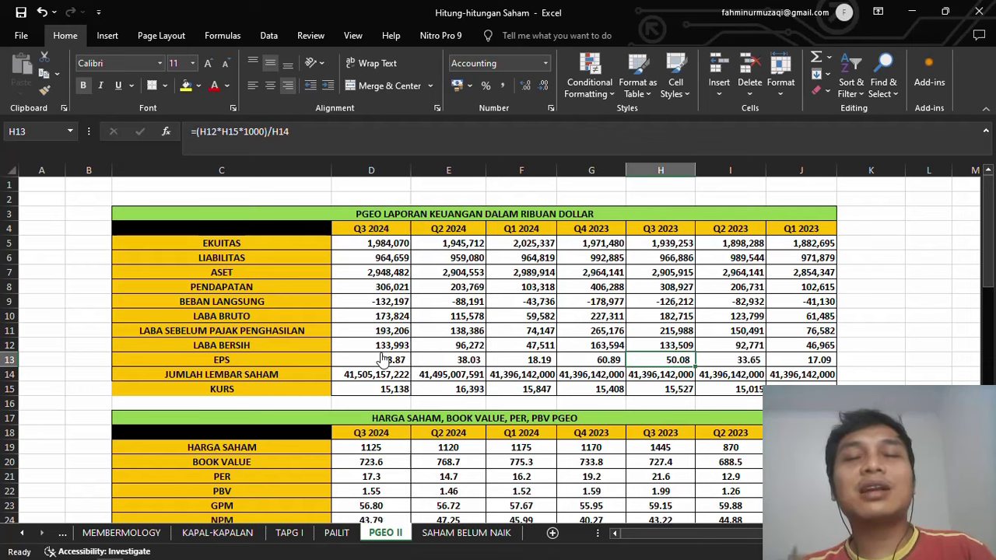
key(alt+Tab)
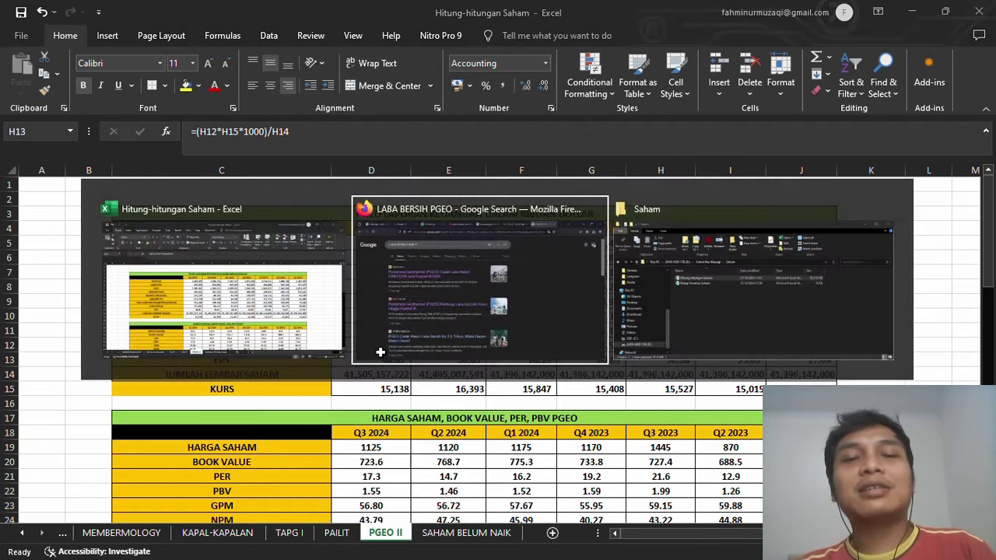
key(Escape)
key(alt+Tab)
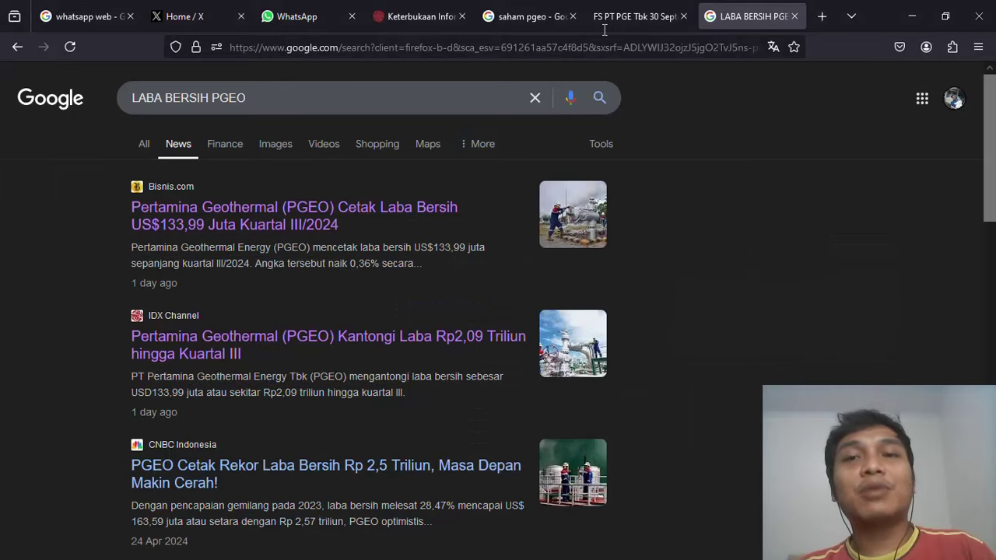
click(628, 13)
key(Up)
key(Up)
key(Up)
key(Up)
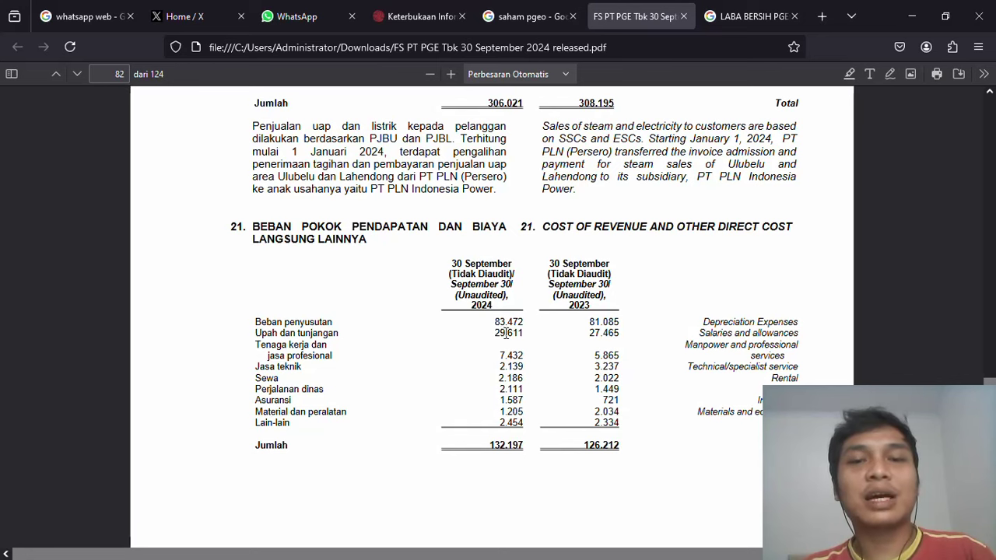
scroll(506, 333, down, 1)
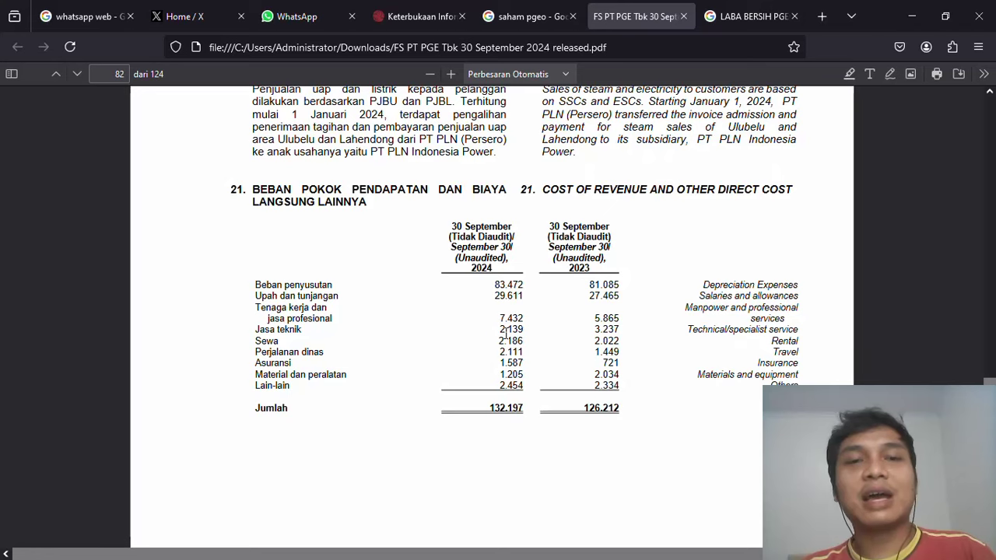
scroll(504, 333, down, 1)
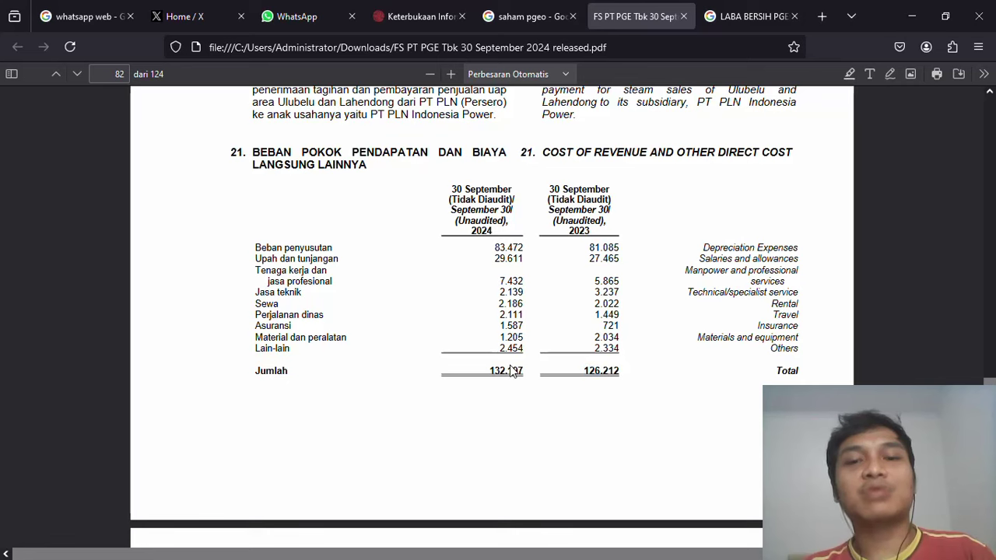
Examine note 22 on finance expenses and note 23 on other income/(expense), comparing the September 2024 and 2023 columns.
scroll(511, 372, down, 10)
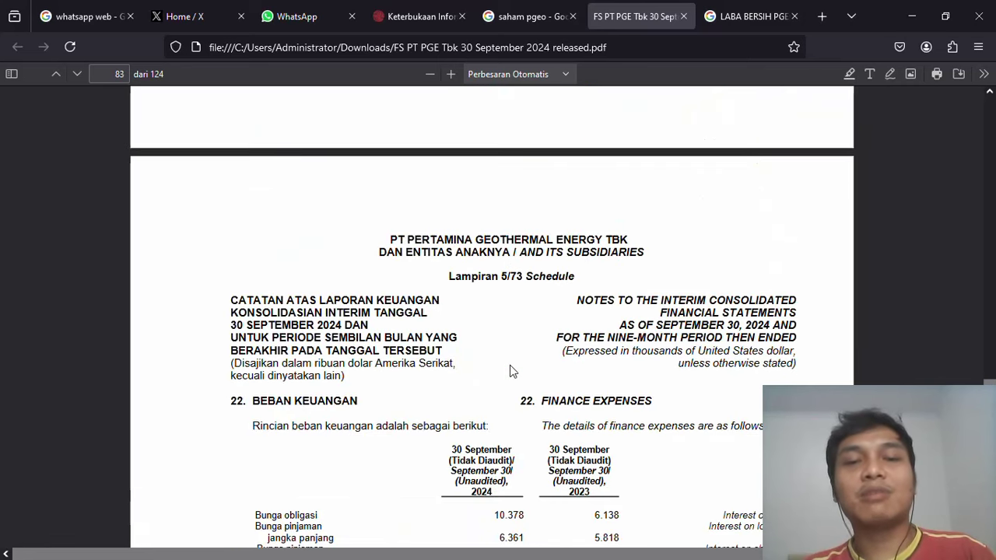
scroll(511, 372, down, 6)
scroll(512, 372, down, 1)
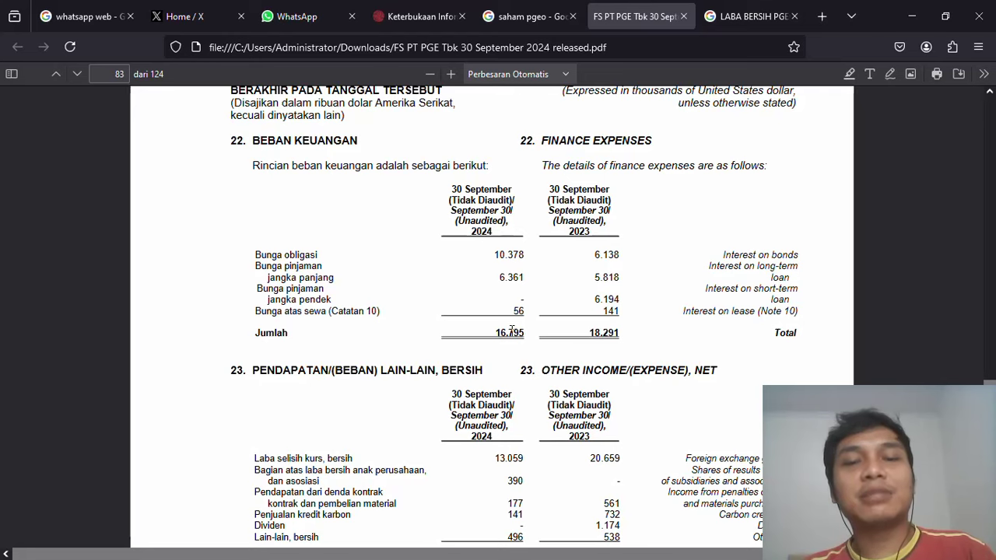
scroll(512, 331, down, 12)
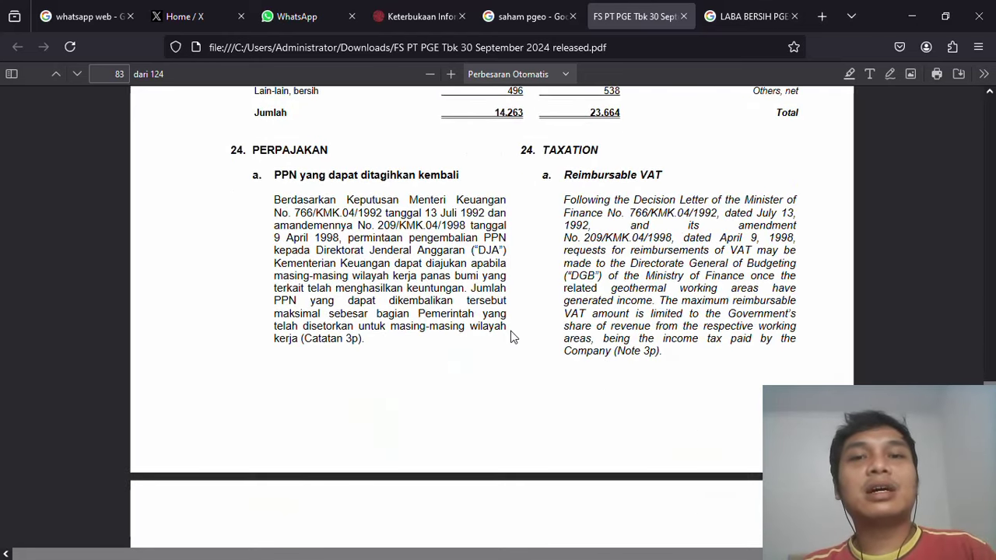
scroll(511, 336, up, 9)
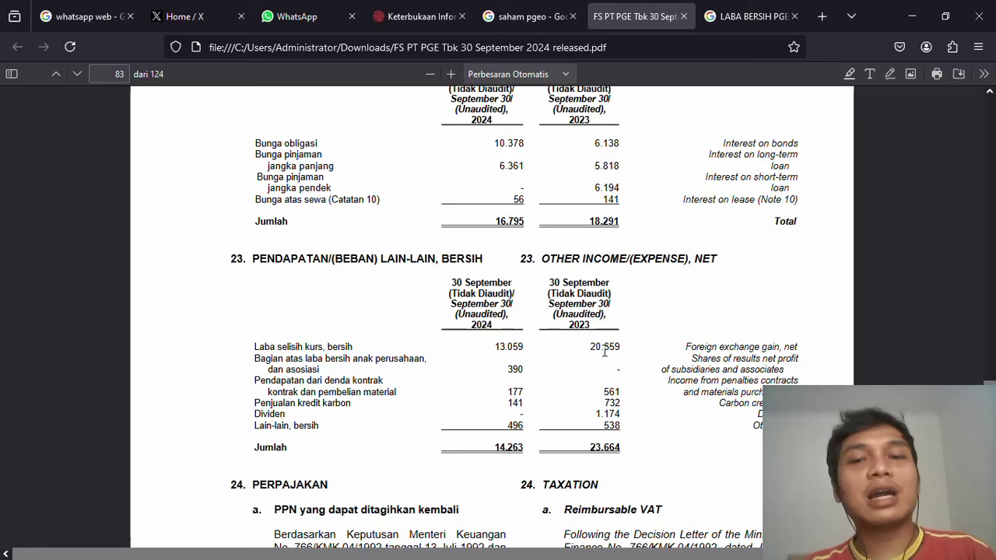
scroll(604, 352, up, 5)
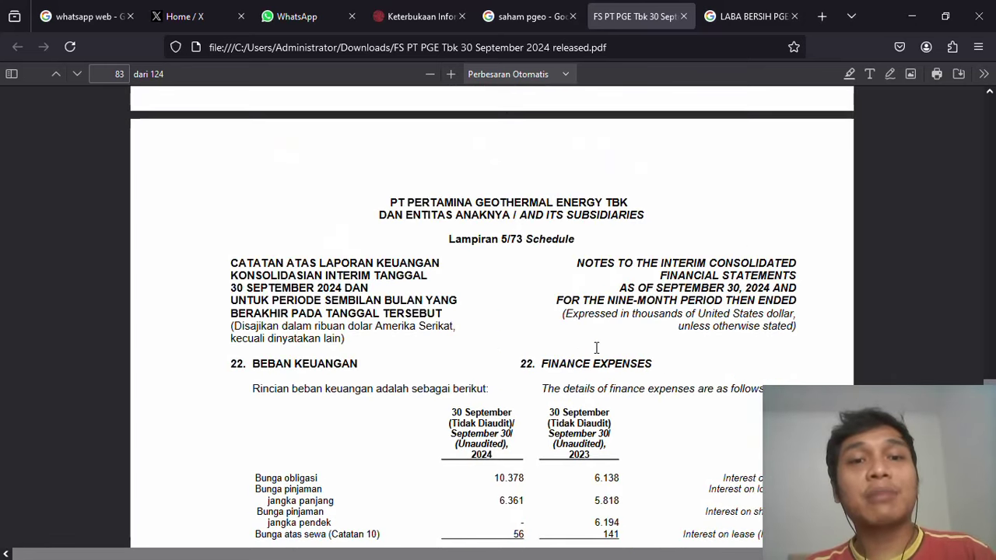
scroll(596, 348, down, 5)
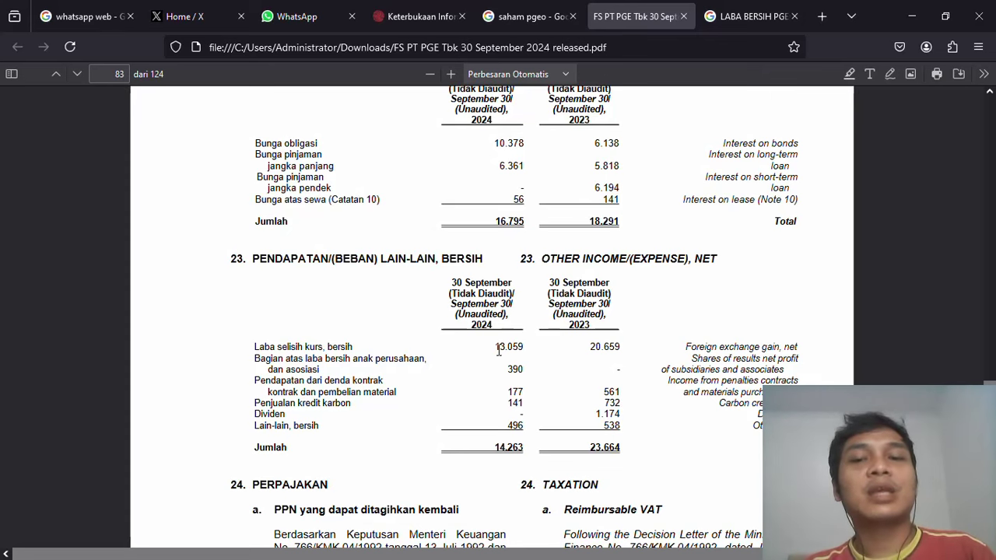
scroll(498, 350, down, 3)
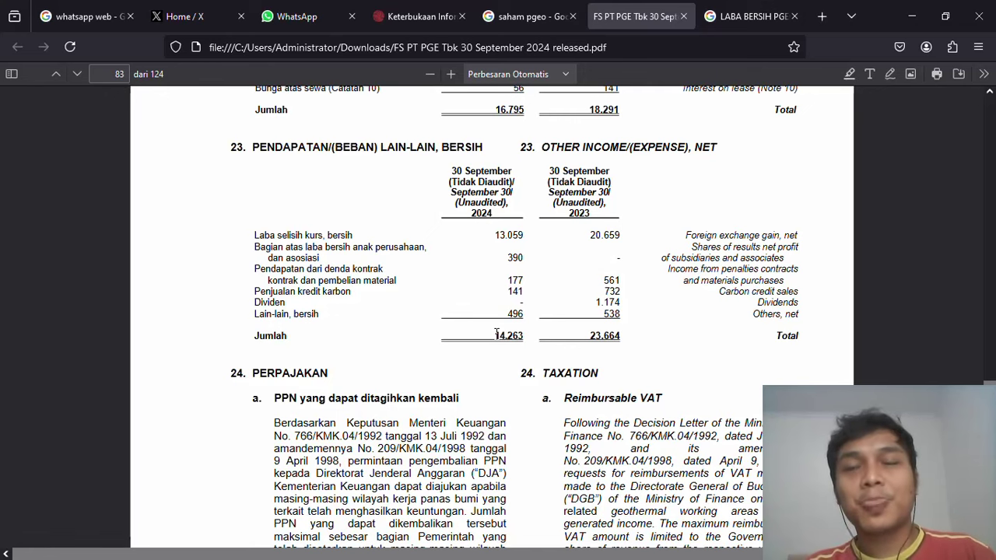
Switch to the Excel workbook, enter MESOP in cell D1 above the financial report table, and save the workbook.
key(alt+Tab)
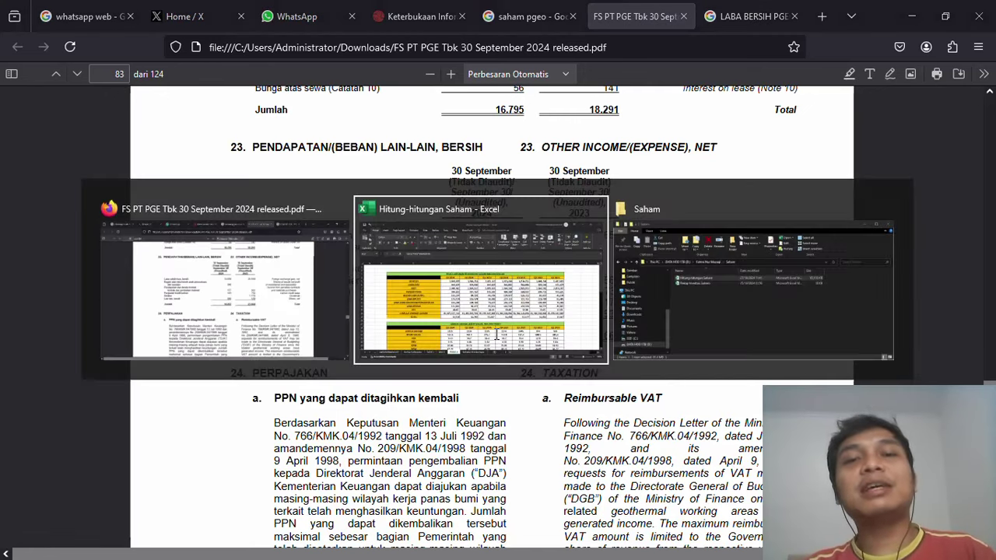
key(Up)
key(Up)
key(Up)
key(Up)
key(Up)
key(Up)
key(Up)
key(Up)
key(Up)
key(Up)
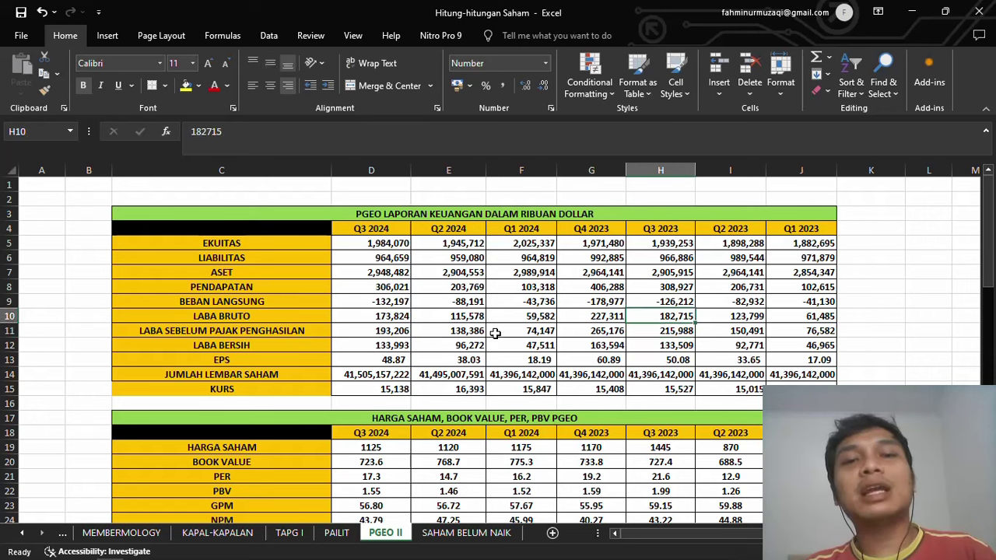
key(Left)
key(Left)
key(Left)
key(Left)
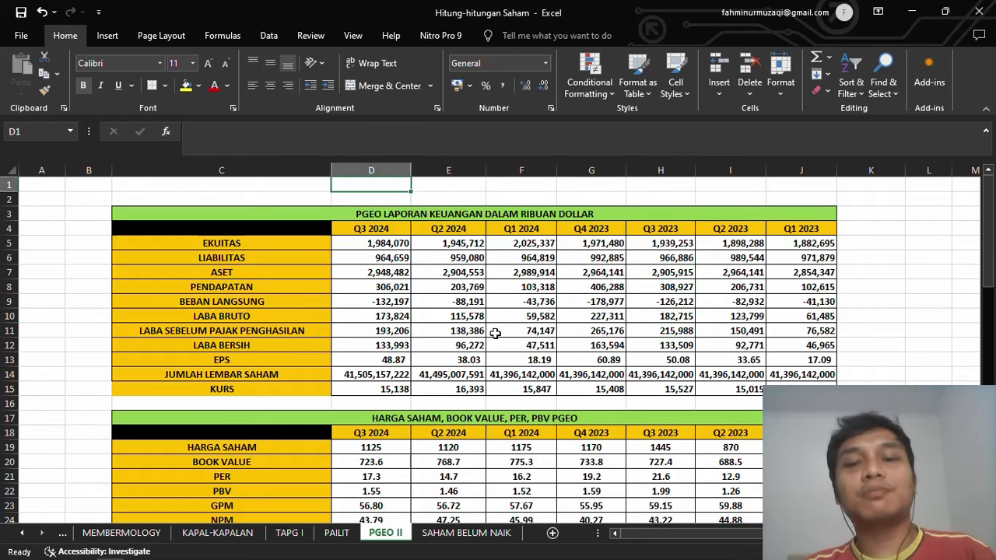
text(MESOP)
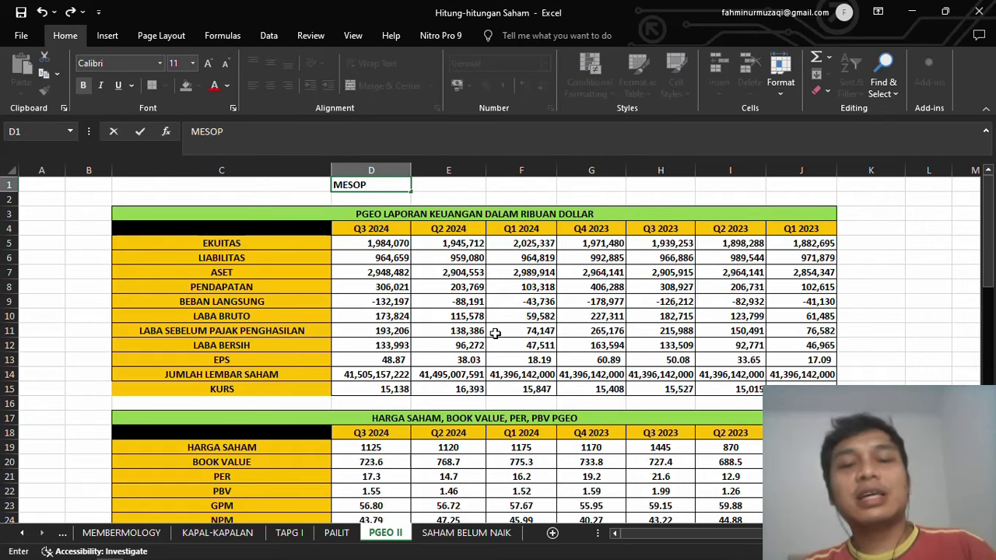
key(ctrl+s)
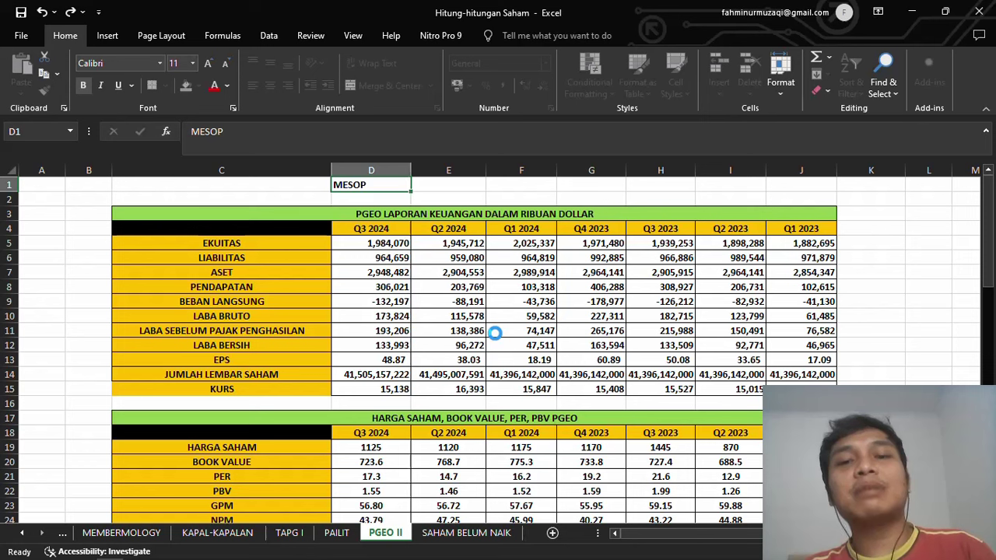
Review the share counts (JUMLAH LEMBAR SAHAM) from Q1 to Q3 2024 and the Q3 2024 EPS, and save the workbook.
click(541, 374)
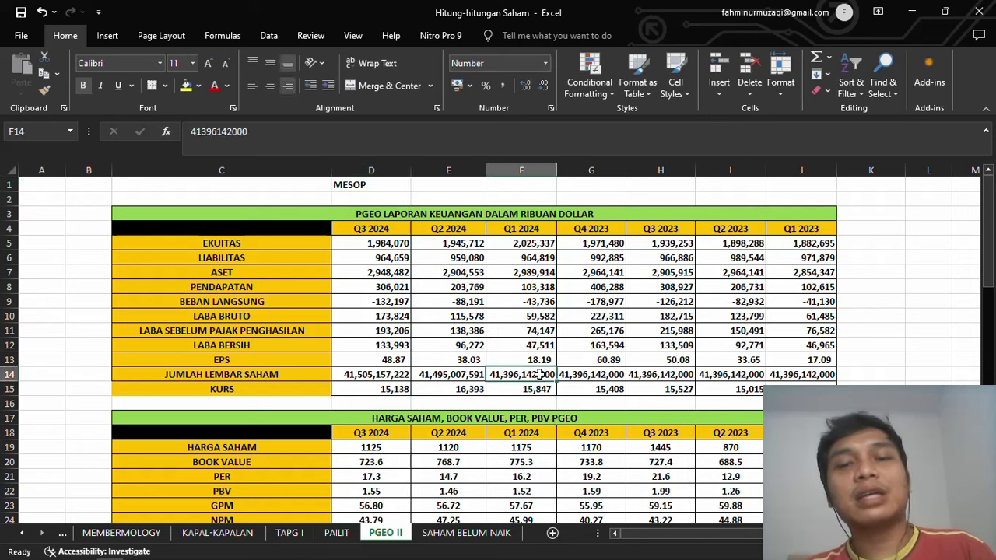
key(Left)
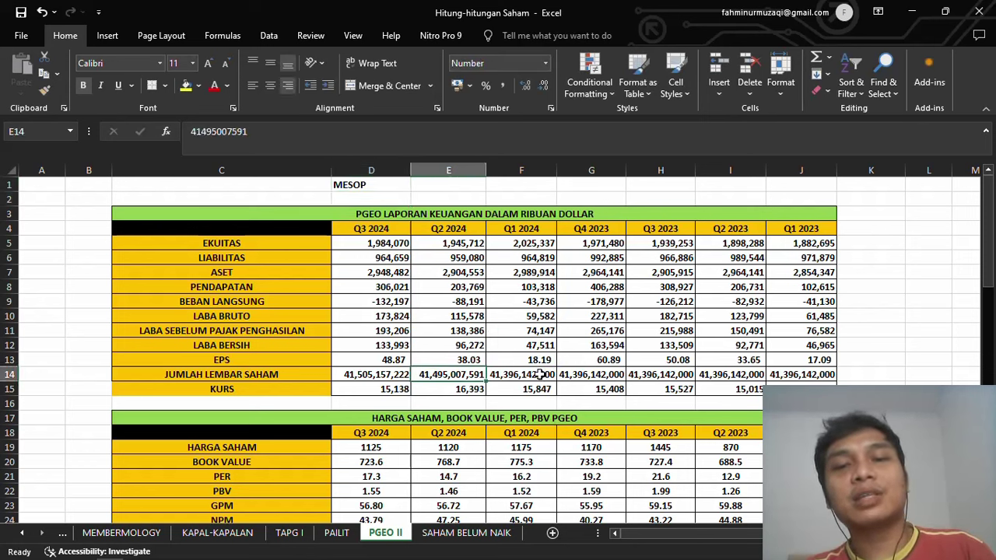
key(Left)
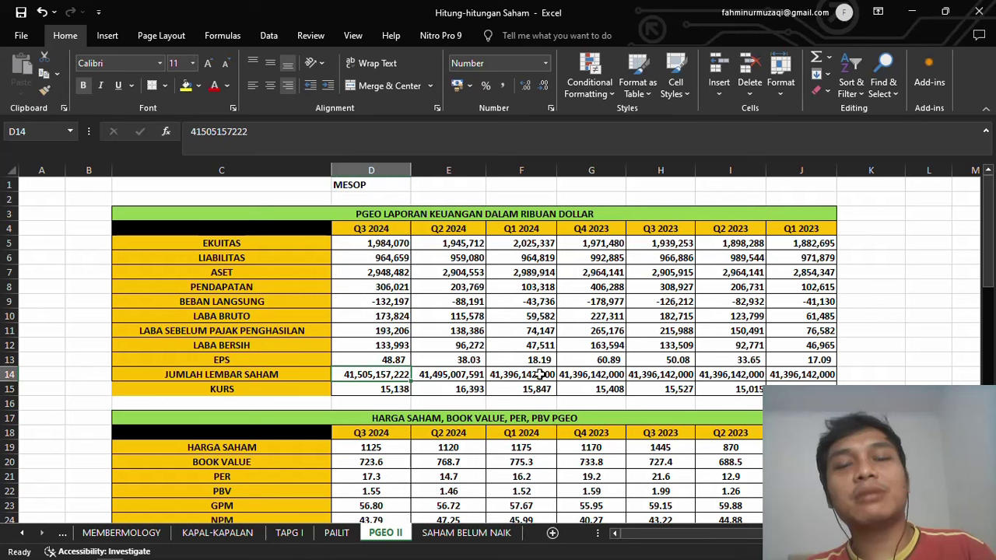
key(Up)
key(ctrl+s)
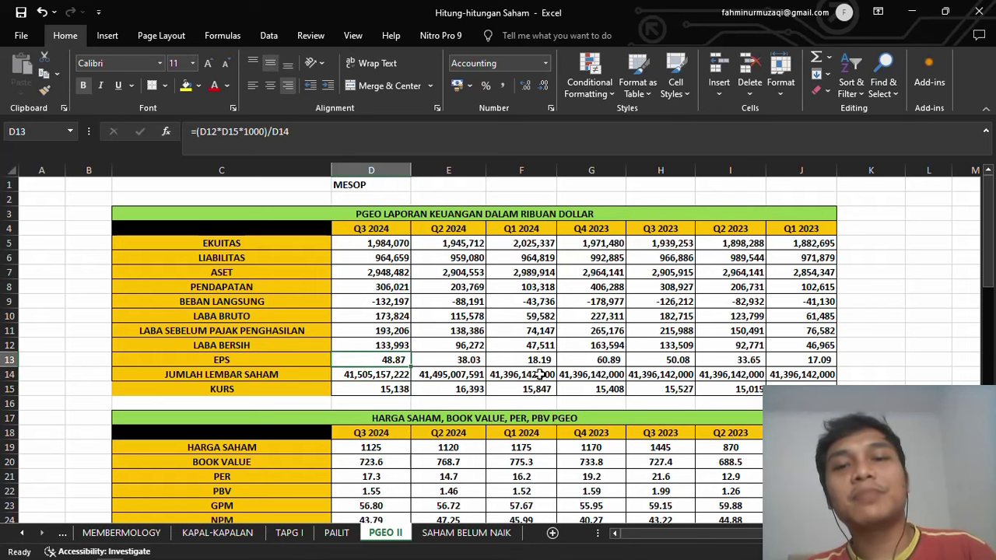
Compare the EPS figures across the quarters from Q3 2024 back to Q3 2023 in the financial report table.
key(Right)
key(Right)
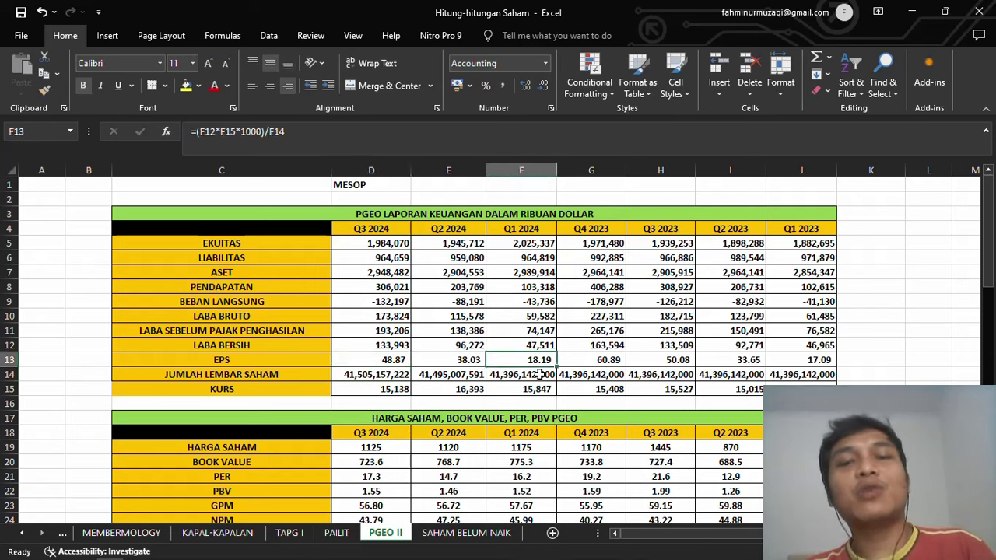
key(Right)
key(Right)
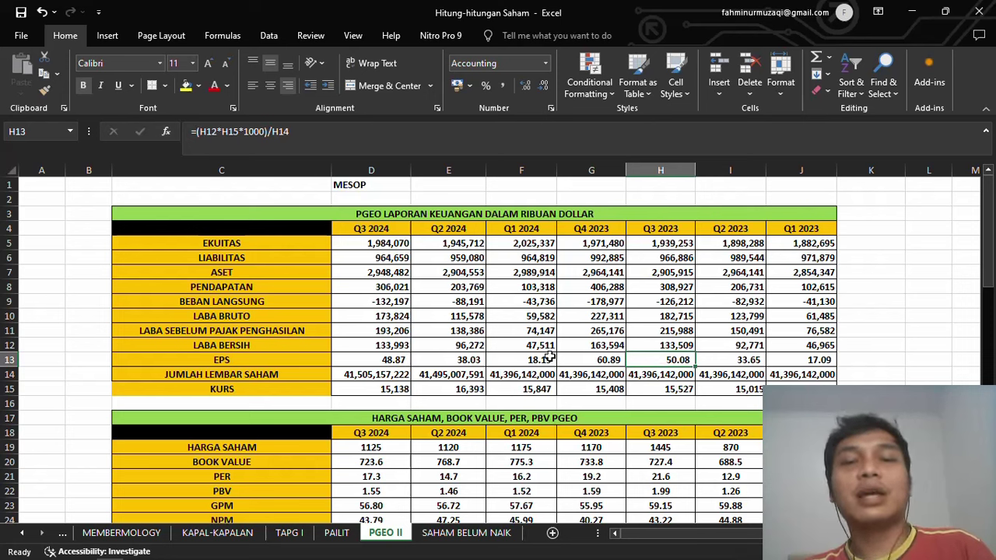
click(404, 356)
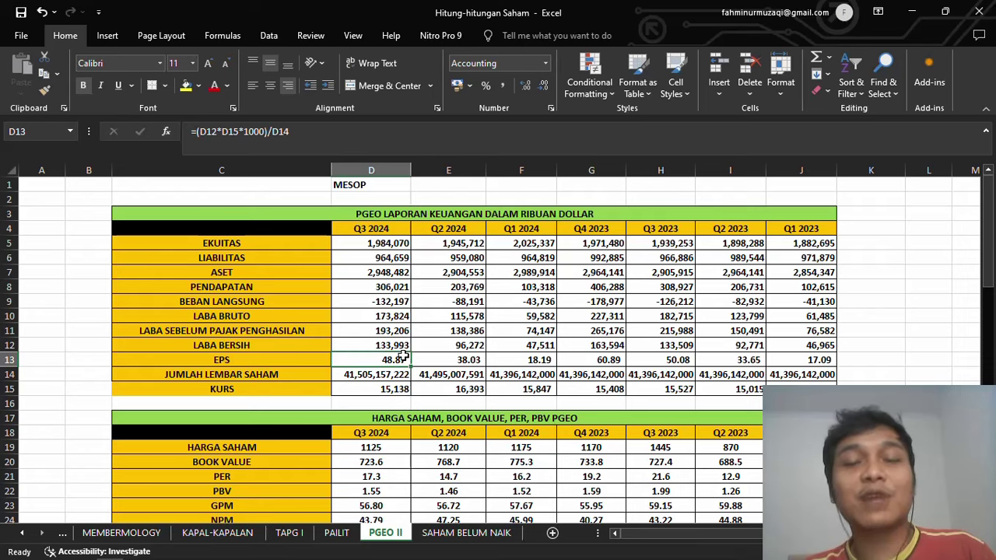
Look through the valuation ratios, growth percentages, sales segments and prospect notes below the financial report, returning to the PERTUMBUHAN (%) table.
key(Down)
key(Down)
key(Down)
key(Down)
key(Down)
key(Down)
key(Down)
key(Down)
key(Down)
key(Down)
key(Down)
key(Down)
key(Down)
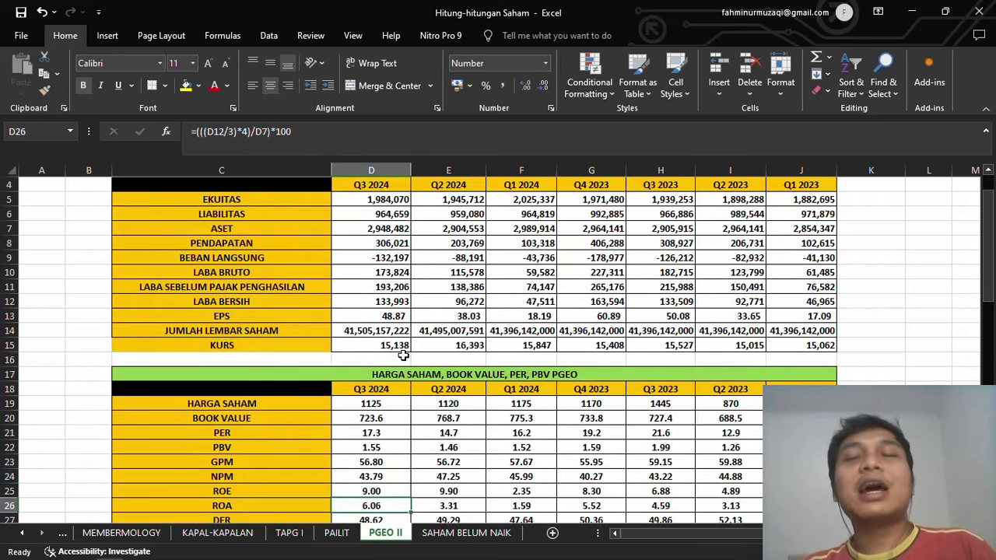
key(Down)
key(Down)
key(Down)
key(Down)
key(Down)
key(Down)
key(Down)
key(Down)
key(Down)
key(Down)
key(Down)
key(Down)
key(Down)
key(Down)
key(Down)
key(Down)
key(Down)
key(Down)
key(Down)
key(Down)
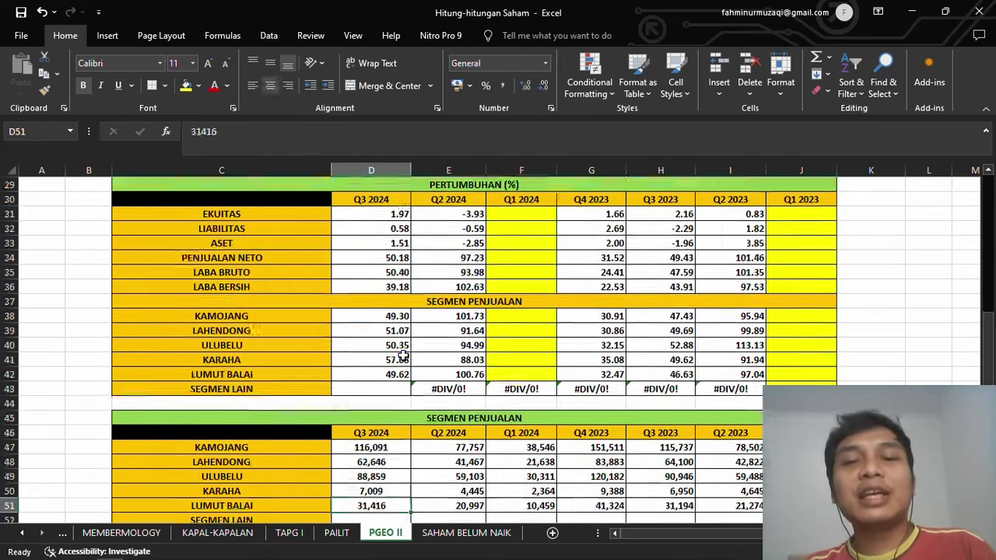
key(Down)
key(Down)
key(Down)
key(Down)
key(Down)
key(Down)
key(Down)
key(Down)
key(Down)
key(Down)
key(Down)
key(Down)
key(Down)
key(Down)
key(Down)
key(Up)
key(Up)
key(Up)
key(Up)
key(Up)
key(Up)
key(Up)
key(Up)
key(Up)
key(Up)
key(Up)
key(Up)
key(Up)
key(Up)
key(Up)
key(Up)
key(Up)
key(Up)
key(Up)
key(Up)
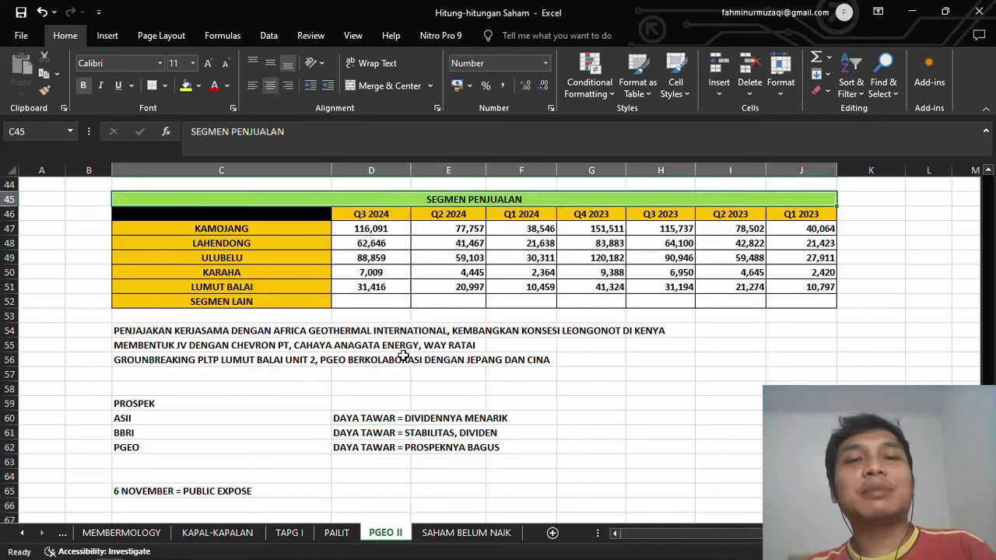
key(Up)
key(Up)
key(Up)
key(Up)
key(Up)
key(Up)
key(Up)
key(Up)
key(Up)
key(Up)
key(Up)
key(Up)
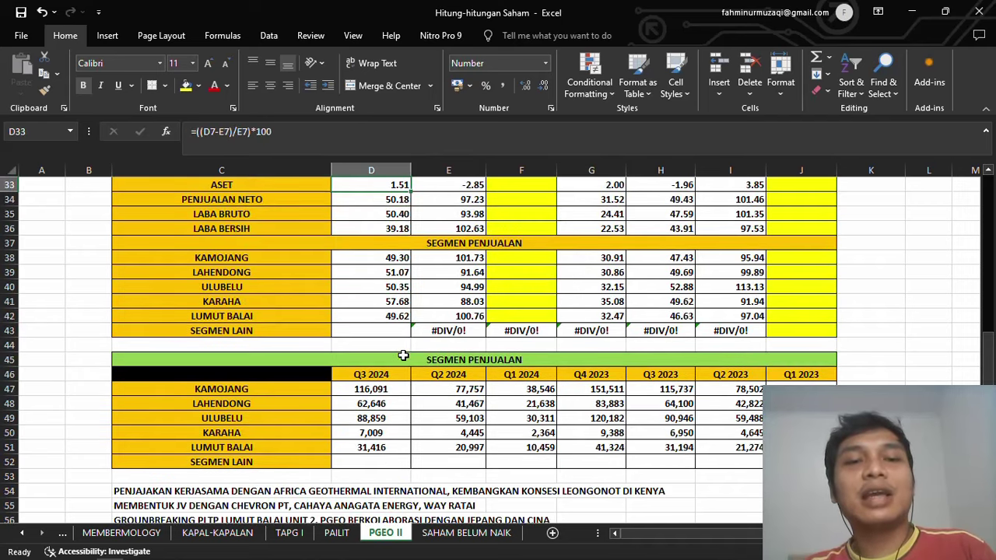
Go through the segment names from KAMOJANG to LUMUT BALAI in the lower SEGMEN PENJUALAN table.
click(266, 393)
key(Down)
key(Down)
key(Down)
key(Down)
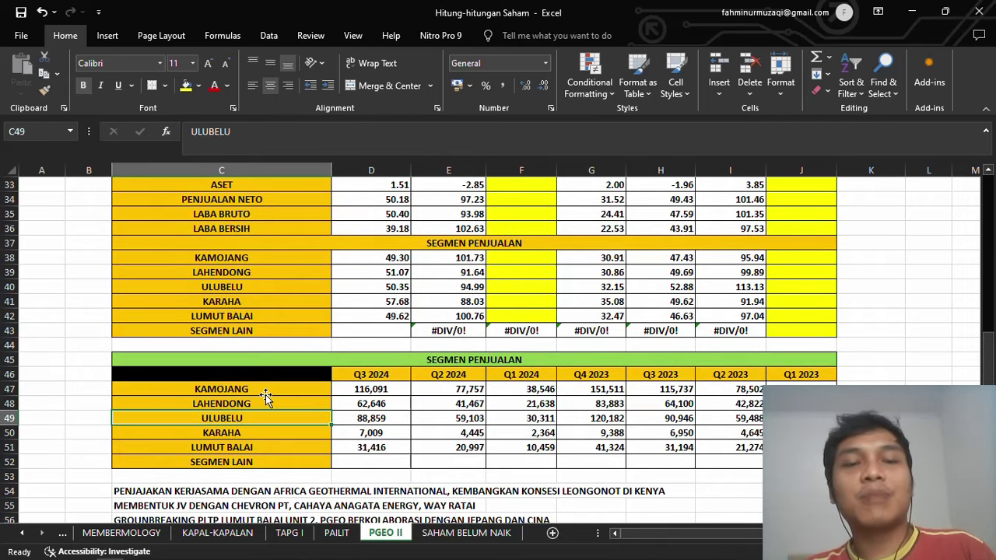
key(Right)
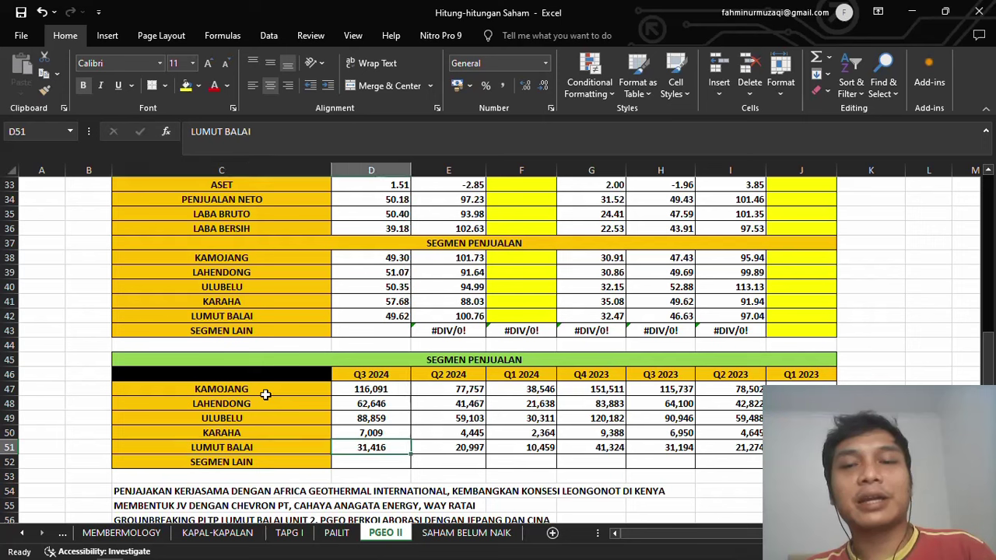
Compare KAMOJANG's segment sales for Q3 2024 with those for Q3 2023.
key(Up)
key(Up)
key(Up)
key(Up)
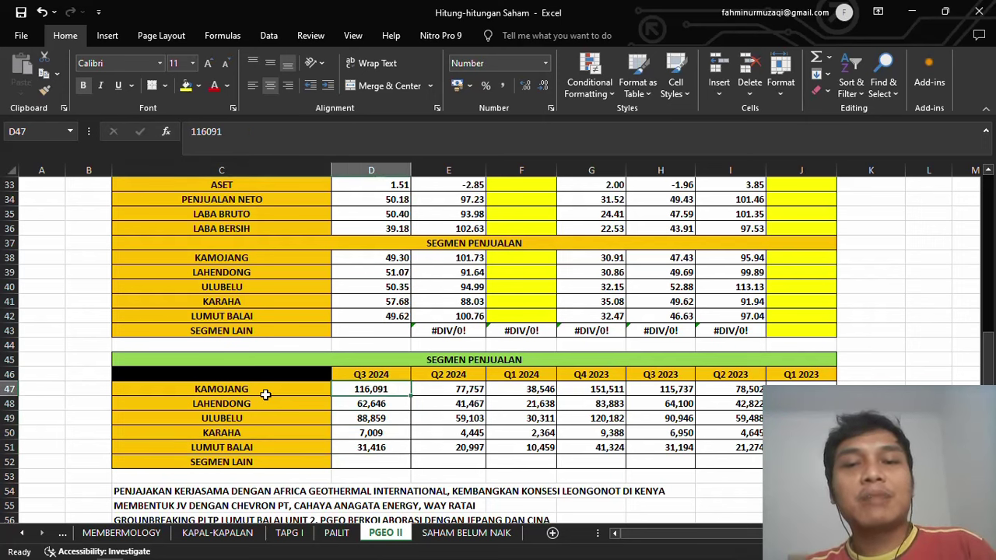
key(Right)
key(Right)
key(Right)
key(Right)
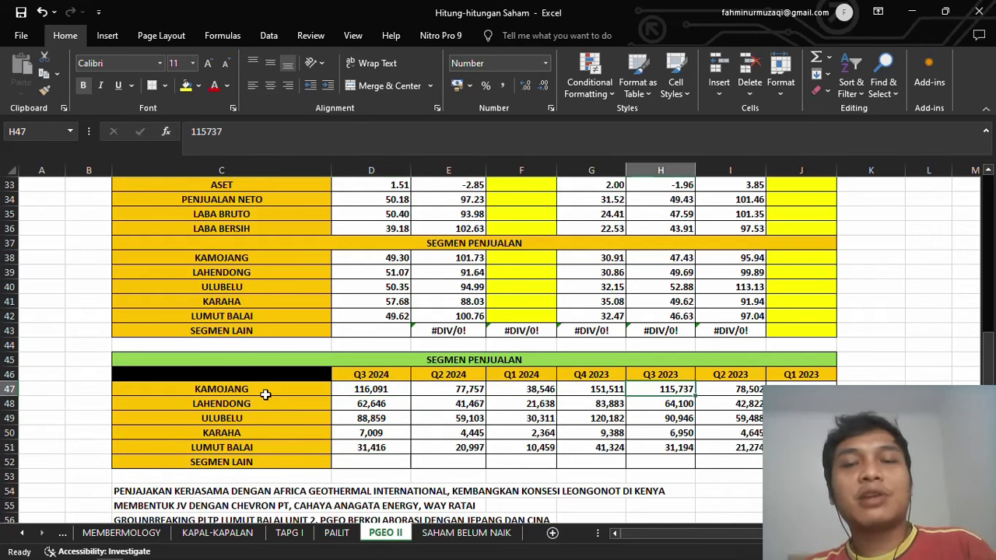
Review the Q3 2024 segment sales of LAHENDONG, ULUBELU, KARAHA and LUMUT BALAI one by one.
key(Left)
key(Left)
key(Left)
key(Left)
key(Down)
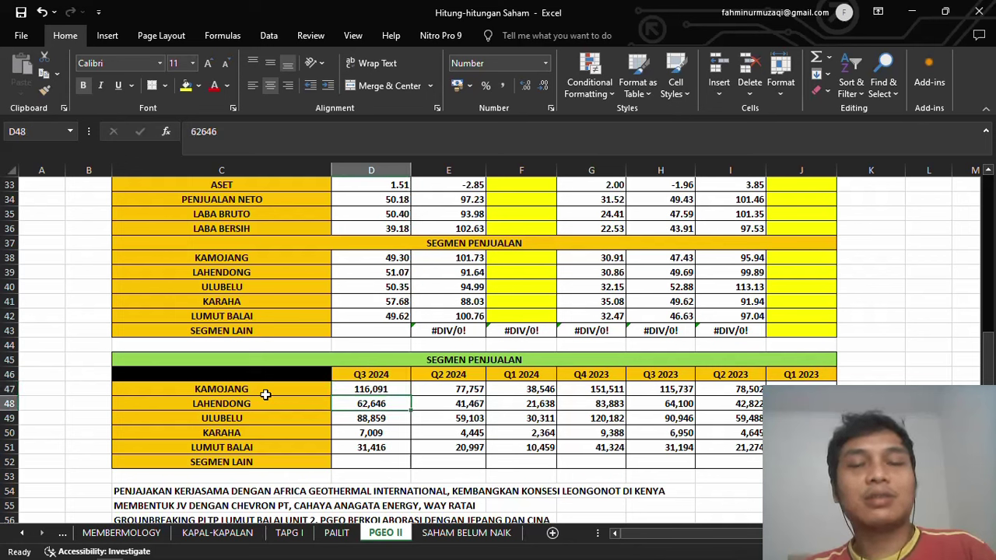
key(Down)
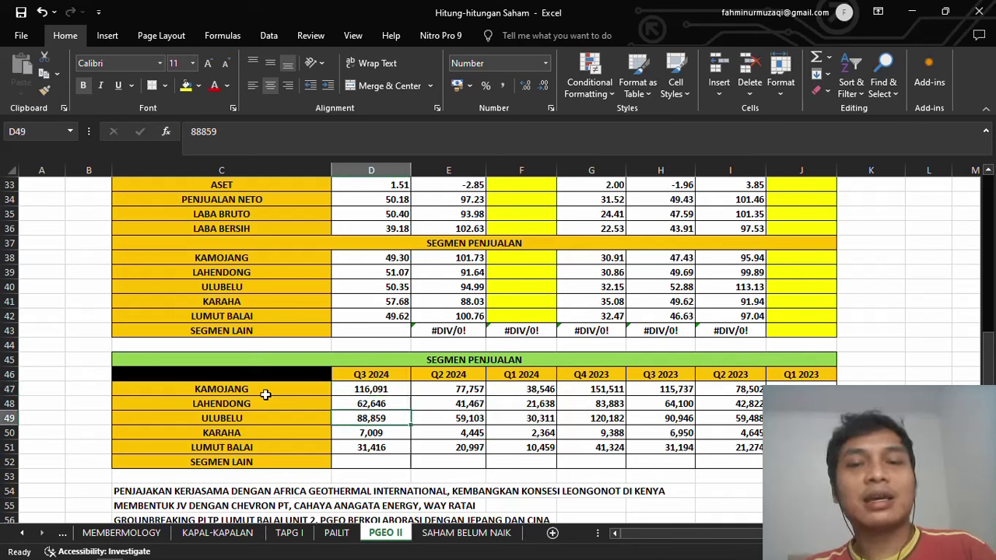
key(Down)
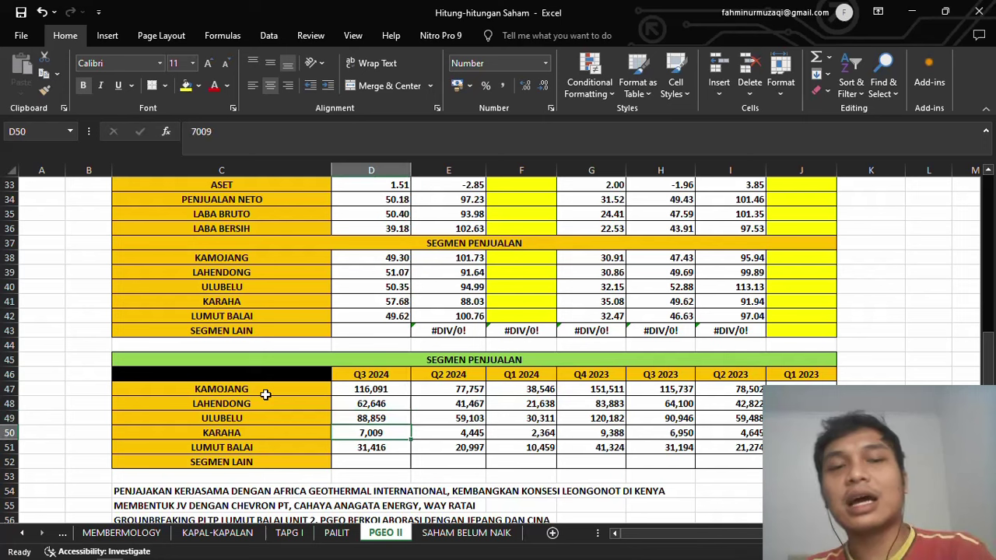
key(Down)
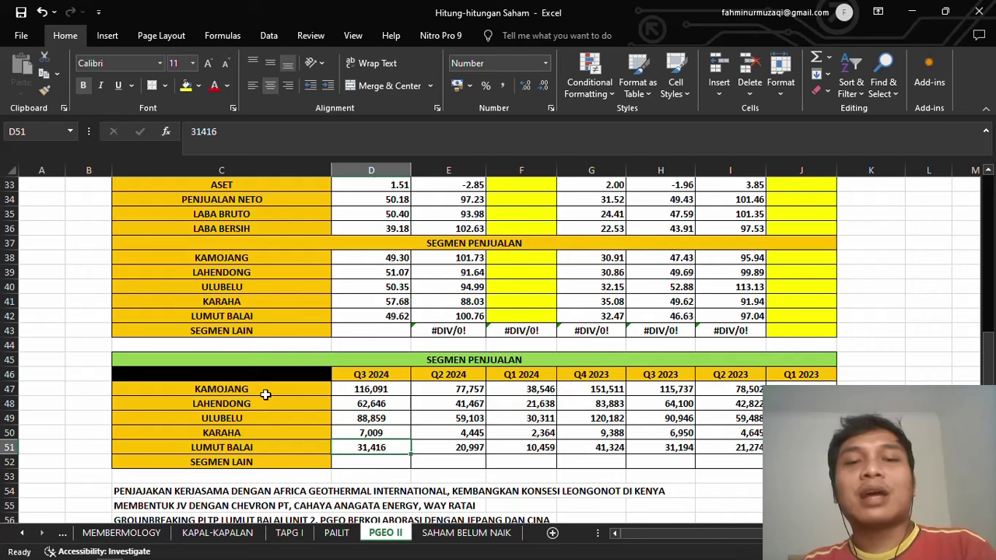
Return to the MESOP cell D1 above the PGEO financial report table.
key(Up)
key(Up)
key(Up)
key(Up)
key(Up)
key(Up)
key(Up)
key(Up)
key(Up)
key(Up)
key(Up)
key(Up)
key(Up)
key(Up)
key(Up)
key(Up)
key(Up)
key(Up)
key(Up)
key(Up)
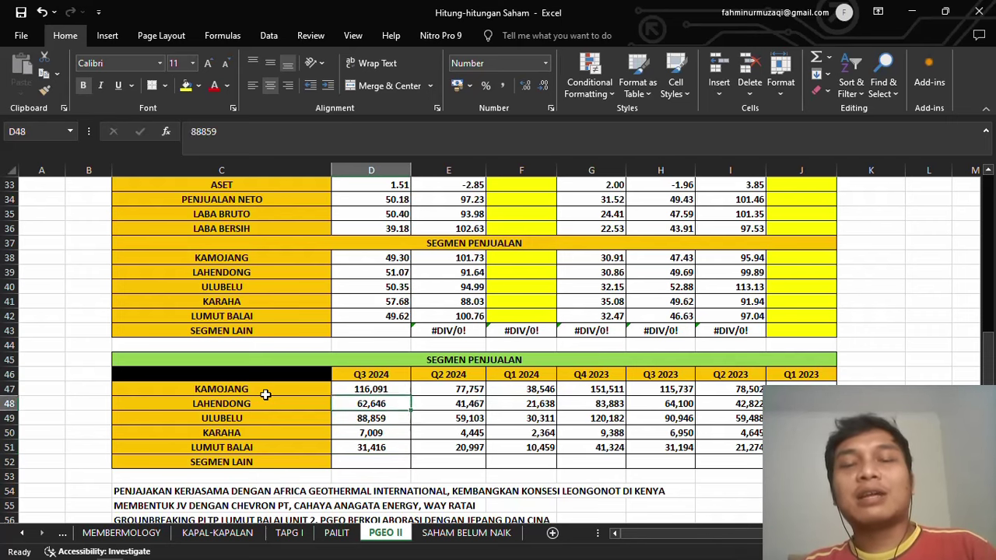
key(Up)
key(Up)
key(Up)
key(Up)
key(Up)
key(Up)
key(Up)
key(Up)
key(Up)
key(Up)
key(Up)
key(Up)
key(Up)
key(Up)
key(Up)
key(Up)
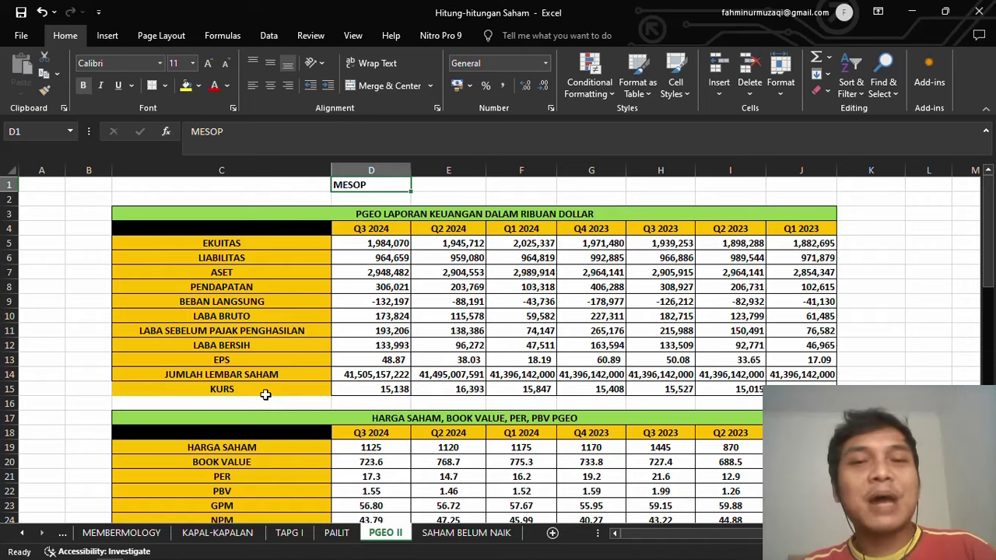
Check the other income/(expense) note 23 in the financial statements PDF in Firefox and return to the Excel sheet.
key(alt+Tab)
scroll(266, 400, up, 3)
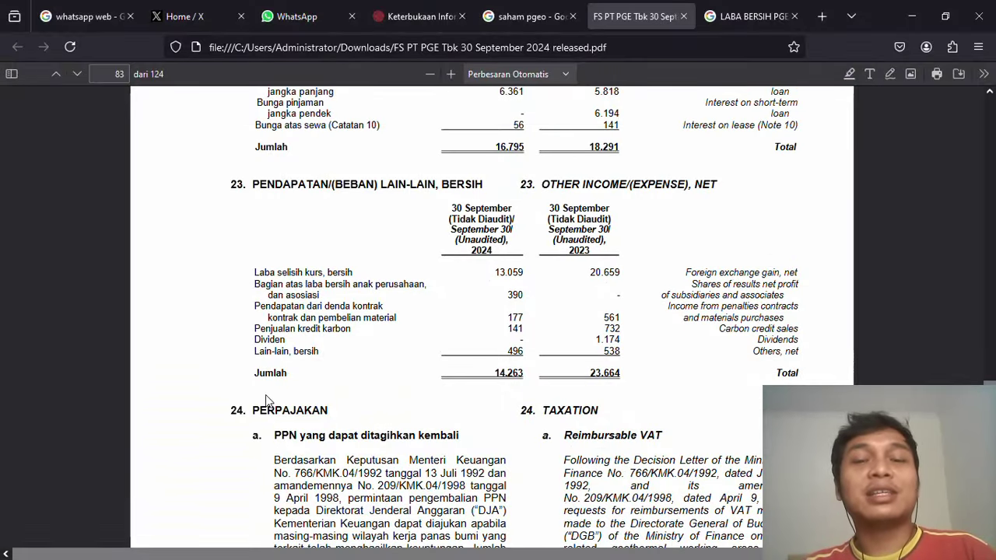
key(alt+Tab)
Go down the Q3 2024 column from the financial report table to the SEGMEN LAIN row of the lower SEGMEN PENJUALAN table.
key(Down)
key(Down)
key(Down)
key(Down)
key(Down)
key(Down)
key(Down)
key(Down)
key(Down)
key(Down)
key(Down)
key(Down)
key(Down)
key(Down)
key(Down)
key(Down)
key(Down)
key(Down)
key(Down)
key(Down)
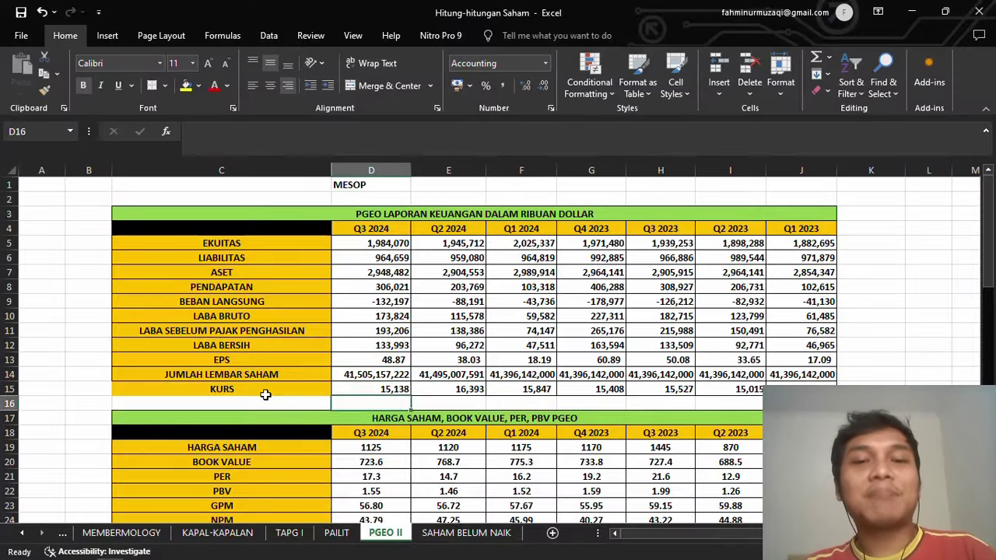
key(Down)
key(Down)
key(Down)
key(Down)
key(Down)
key(Down)
key(Down)
key(Down)
key(Down)
key(Down)
key(Down)
key(Down)
key(Down)
key(Down)
key(Down)
key(Down)
key(Down)
key(Down)
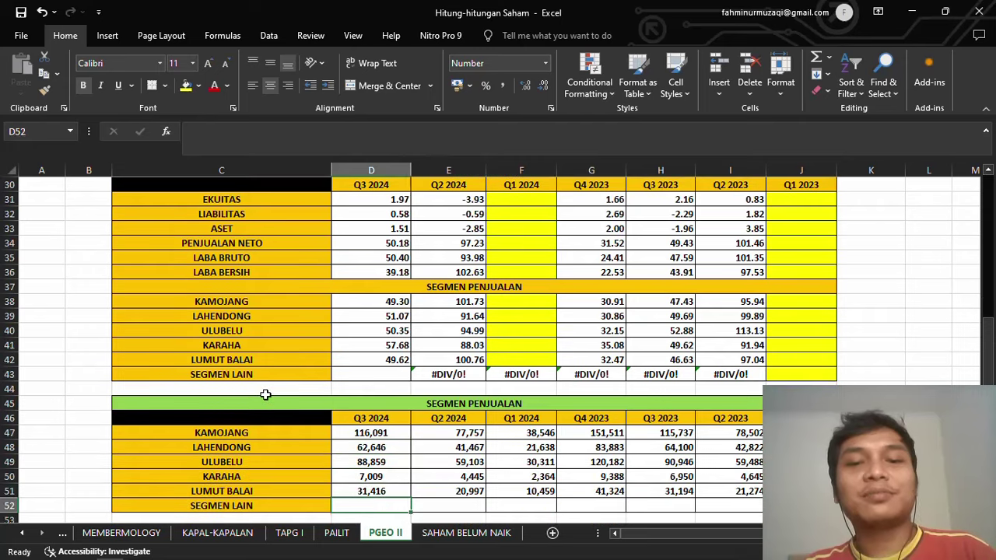
Go back up the Q3 2024 column to the LIABILITAS row of the PERTUMBUHAN (%) table.
key(Up)
key(Up)
key(Up)
key(Up)
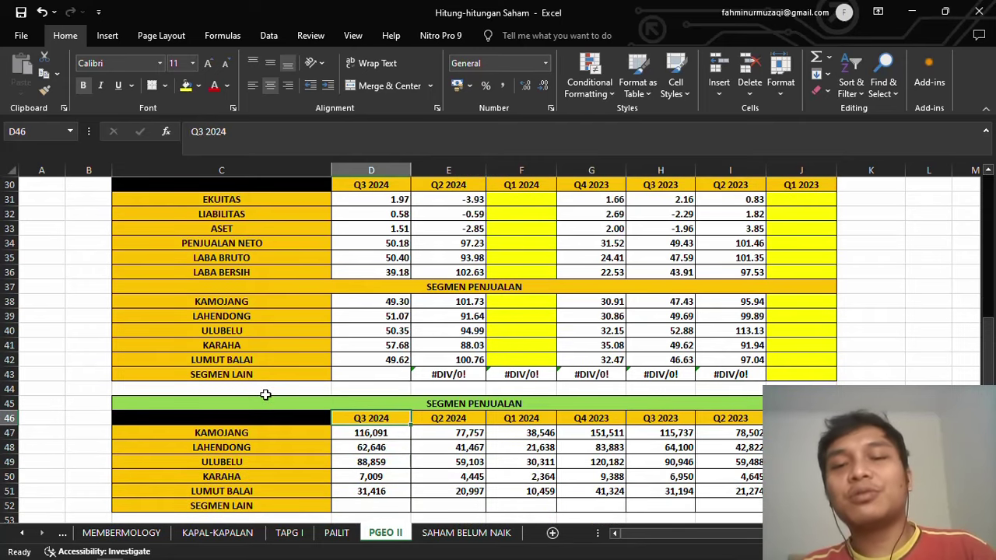
key(Up)
key(Up)
key(Up)
key(Up)
key(Up)
key(Up)
key(Up)
key(Up)
key(Up)
key(Up)
key(Up)
key(Up)
key(Up)
key(Up)
key(Up)
key(Up)
key(Up)
key(Up)
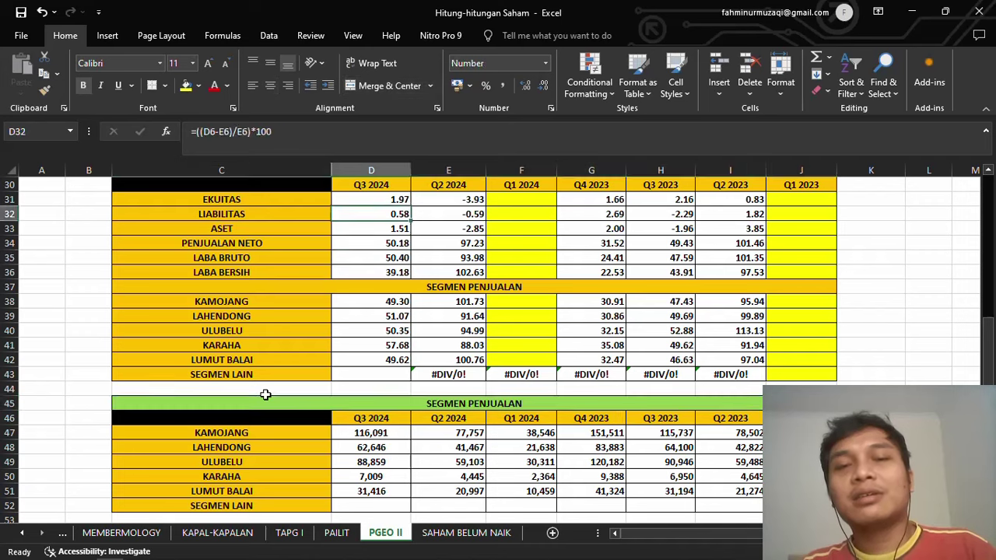
Go through the Q3 2024 growth figures down to KAMOJANG's sales in the lower SEGMEN PENJUALAN table.
key(Down)
key(Down)
key(Down)
key(Down)
key(Down)
key(Down)
key(Down)
key(Down)
key(Down)
key(Down)
key(Down)
key(Down)
key(Down)
key(Down)
key(Down)
key(Down)
key(Down)
key(Down)
key(Down)
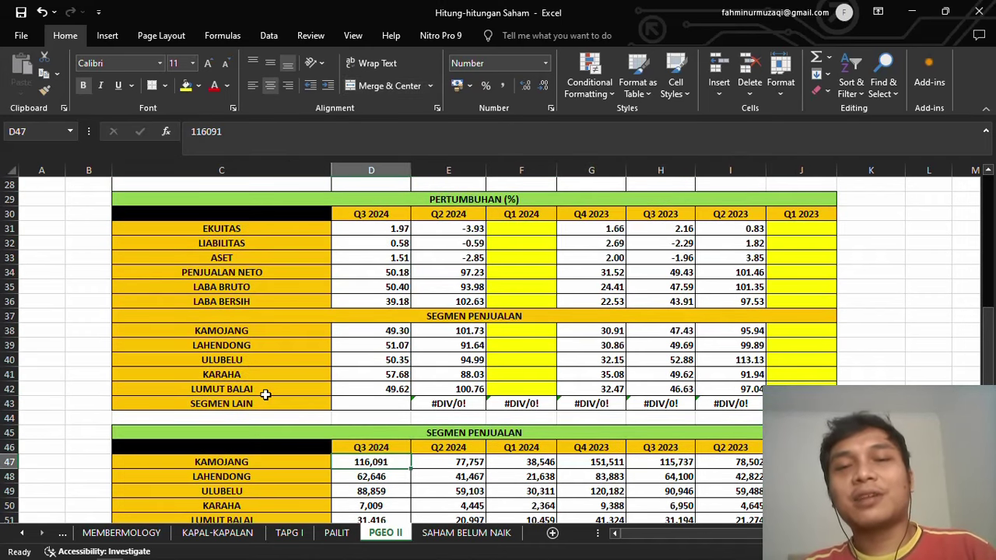
Switch to the financial statements PDF in Firefox and examine notes 22 and 23 on finance expenses and other income.
key(alt+Tab)
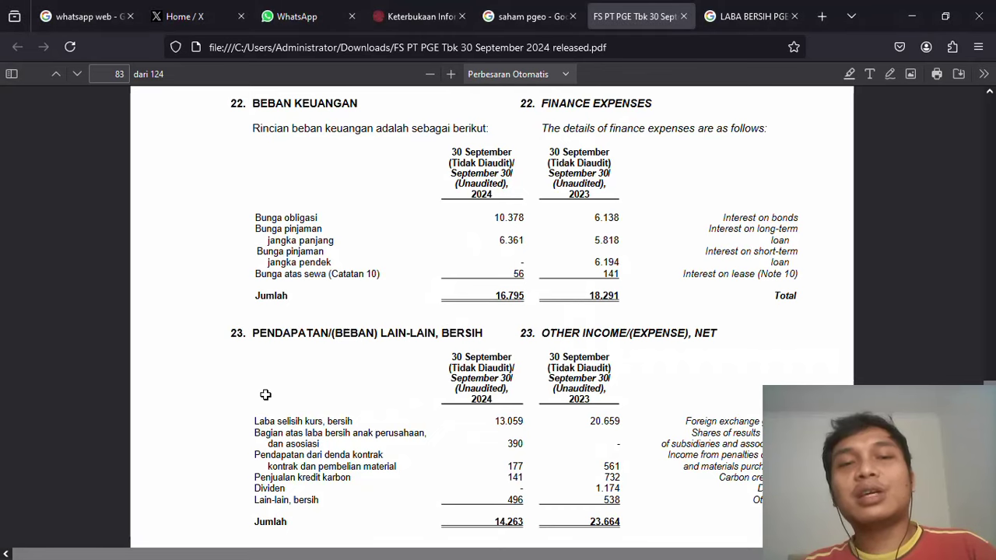
scroll(266, 395, up, 1)
scroll(266, 395, down, 1)
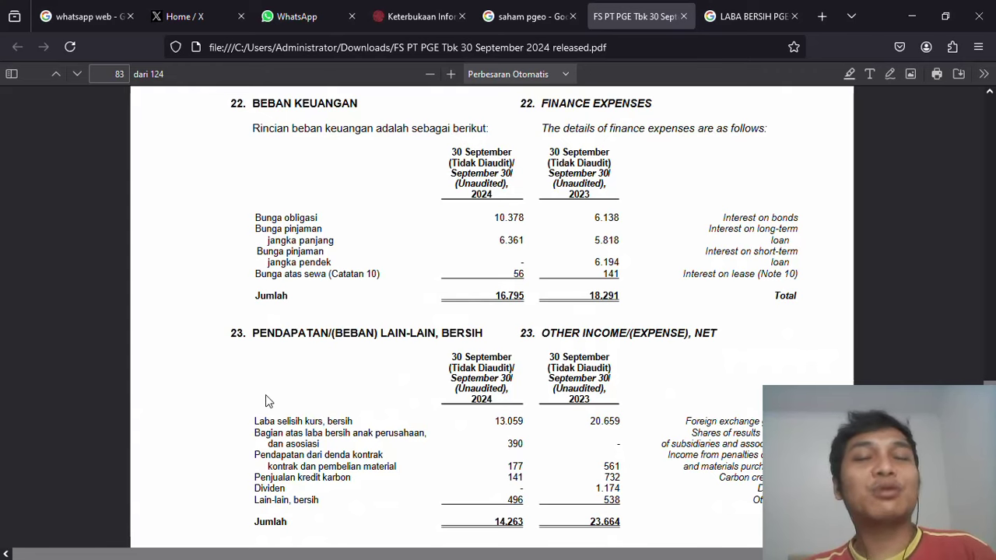
Return to the Excel sheet and go to the partnership notes below the lower SEGMEN PENJUALAN table.
key(alt+Tab)
key(Down)
key(Down)
key(Down)
key(Down)
key(Down)
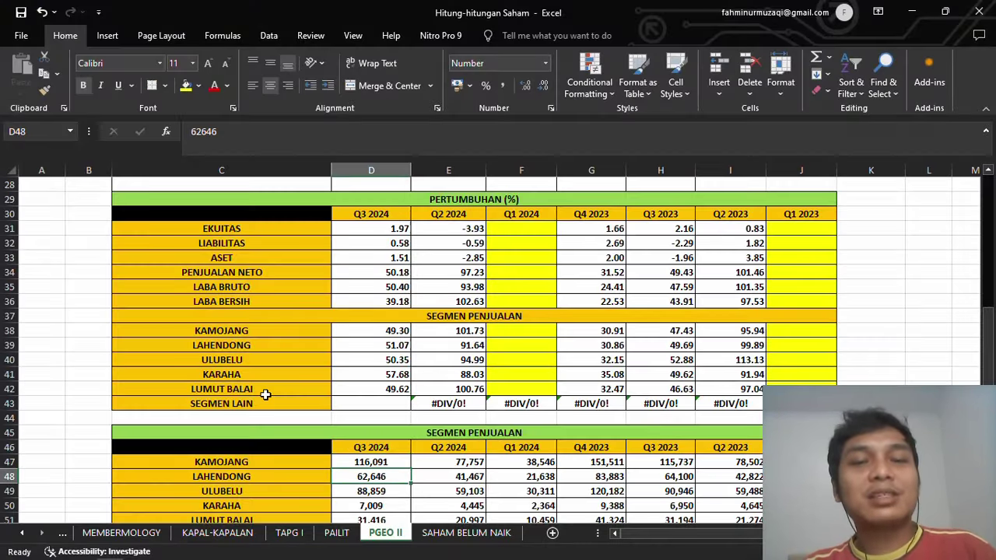
key(Down)
key(Down)
key(Down)
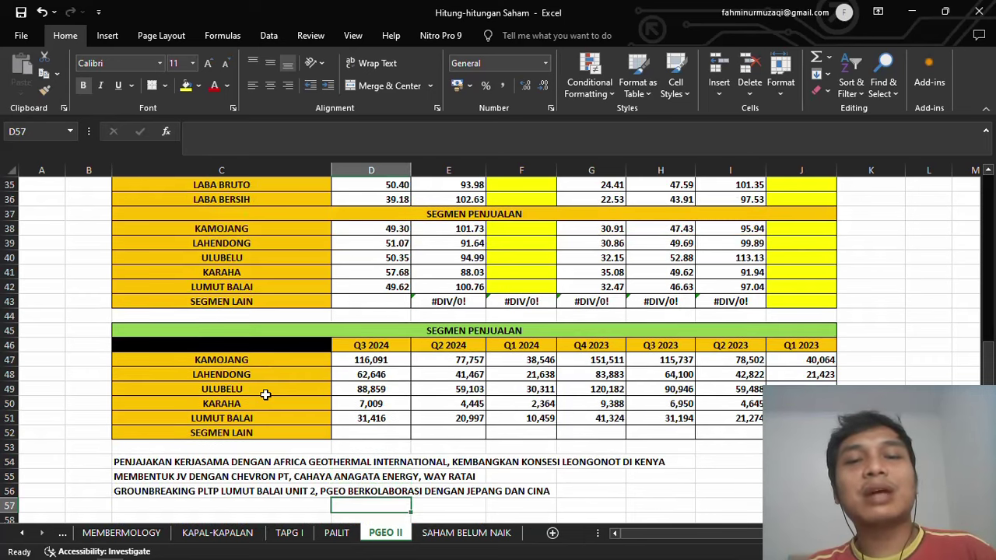
key(Down)
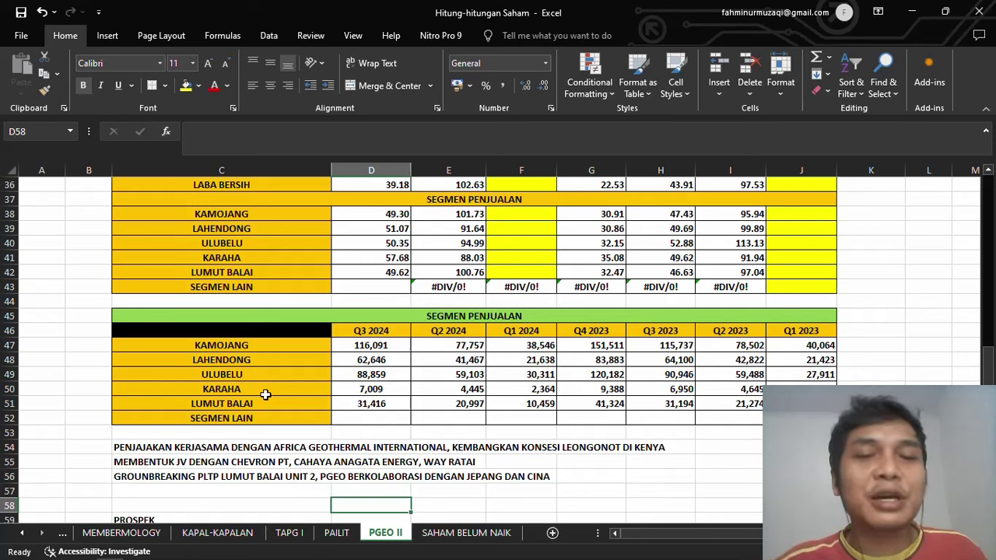
Read the notes on Africa Geothermal International, the Chevron joint venture and the Lumut Balai Unit 2 groundbreaking in rows 54 to 56.
click(190, 445)
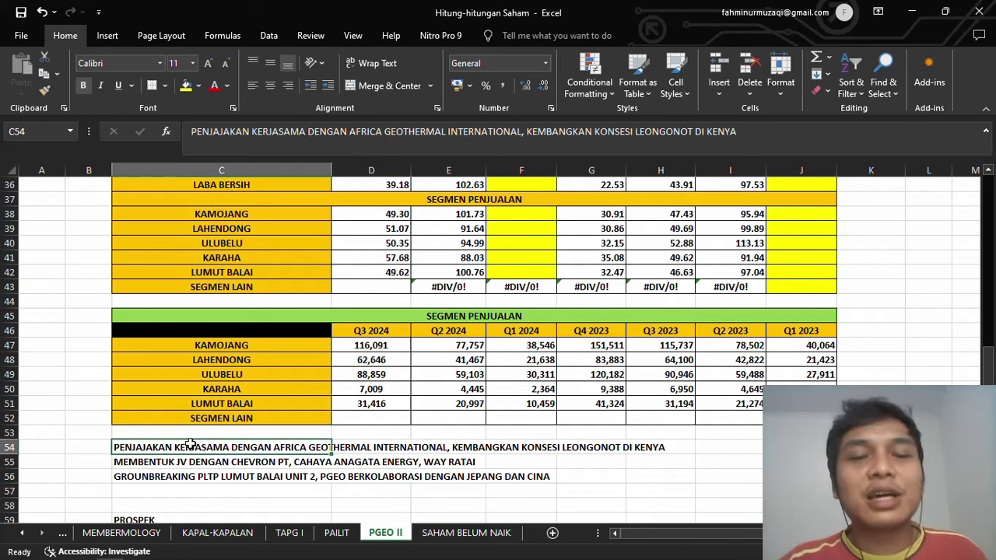
key(Down)
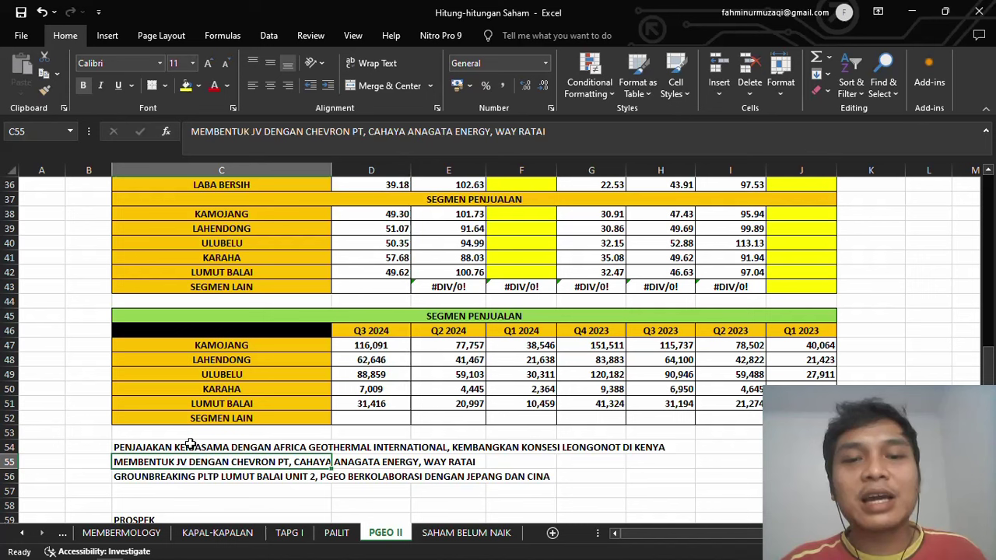
key(Down)
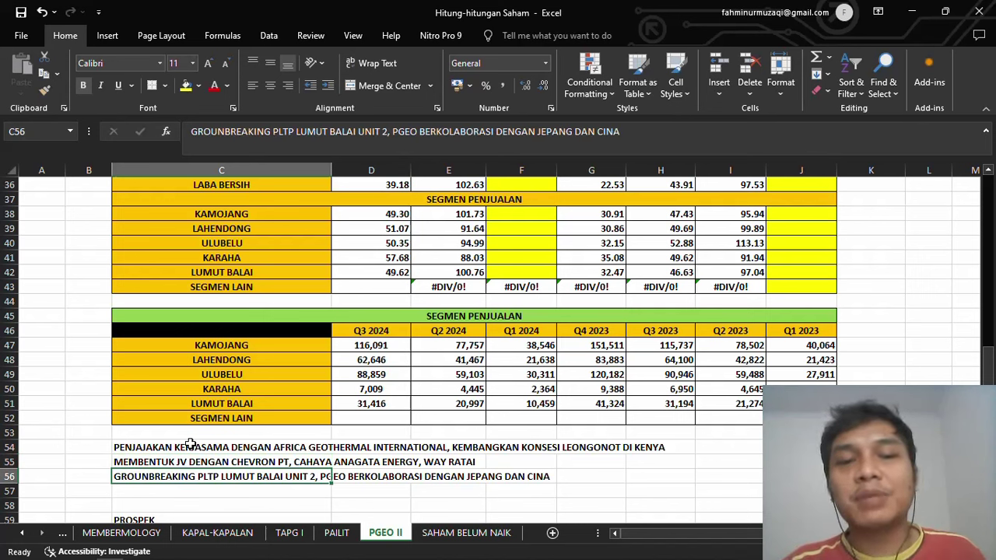
key(Right)
key(Right)
key(Right)
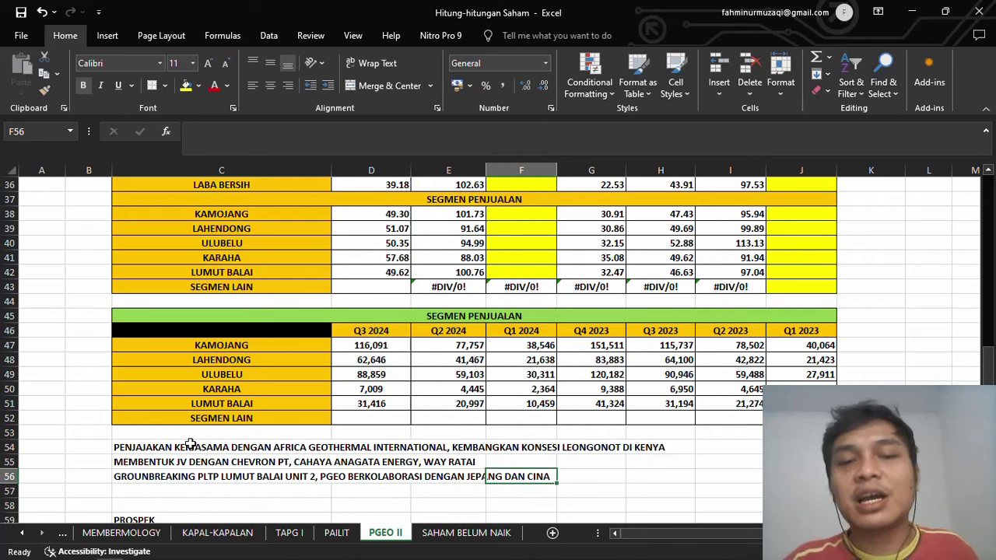
Read the Africa Geothermal International partnership note in row 54 through to the Kenya concession.
key(Left)
key(Left)
key(Left)
key(Up)
key(Up)
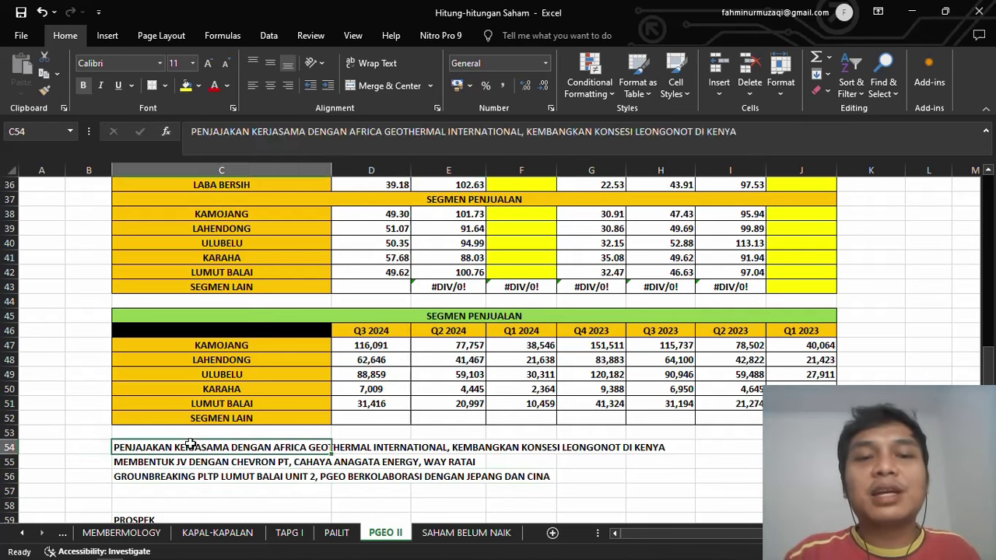
key(Right)
key(Right)
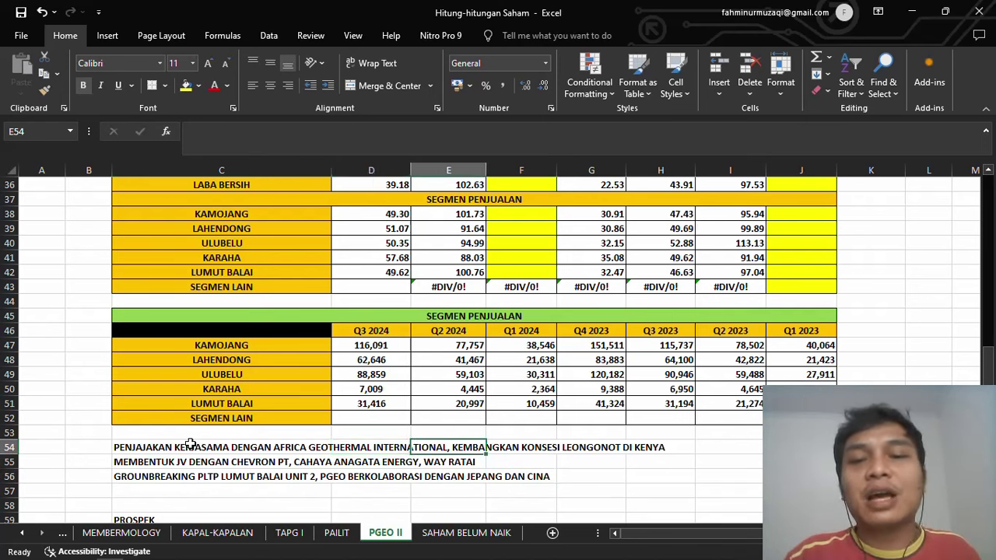
key(Right)
key(Right)
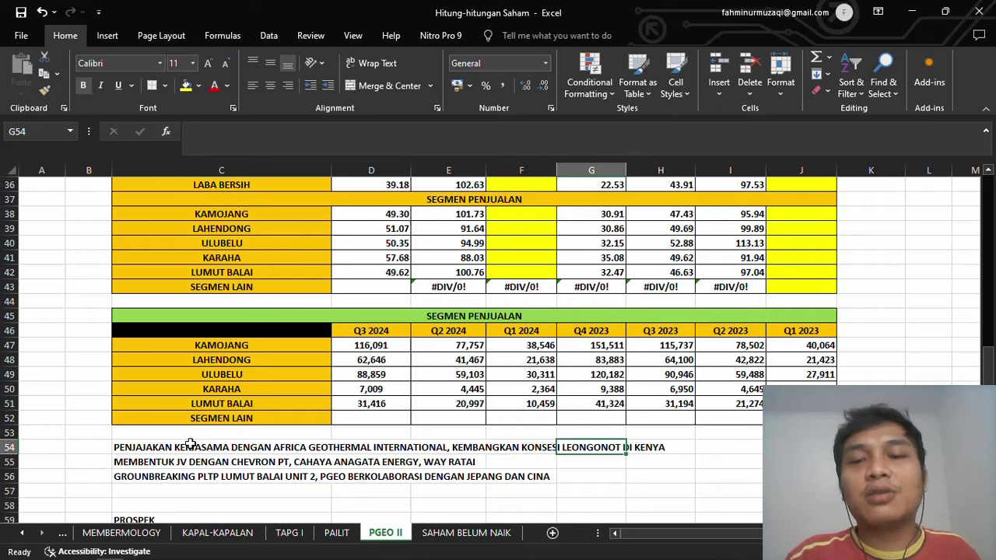
key(Right)
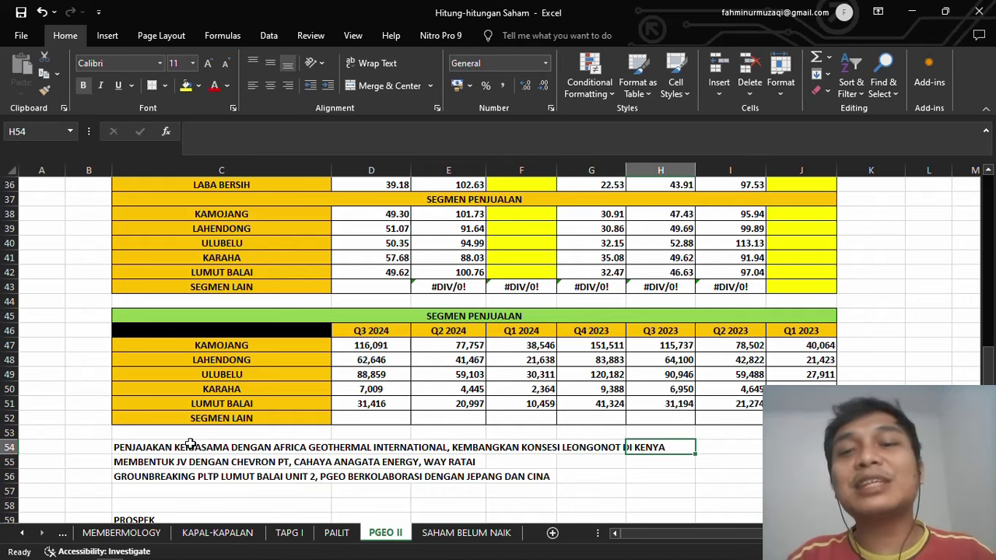
Go to the PROSPEK list of stocks below the partnership notes.
key(Down)
key(Down)
key(Down)
key(Down)
key(Down)
key(Down)
key(Down)
key(Down)
key(Down)
key(Down)
key(Down)
key(Down)
key(Down)
key(Down)
key(Down)
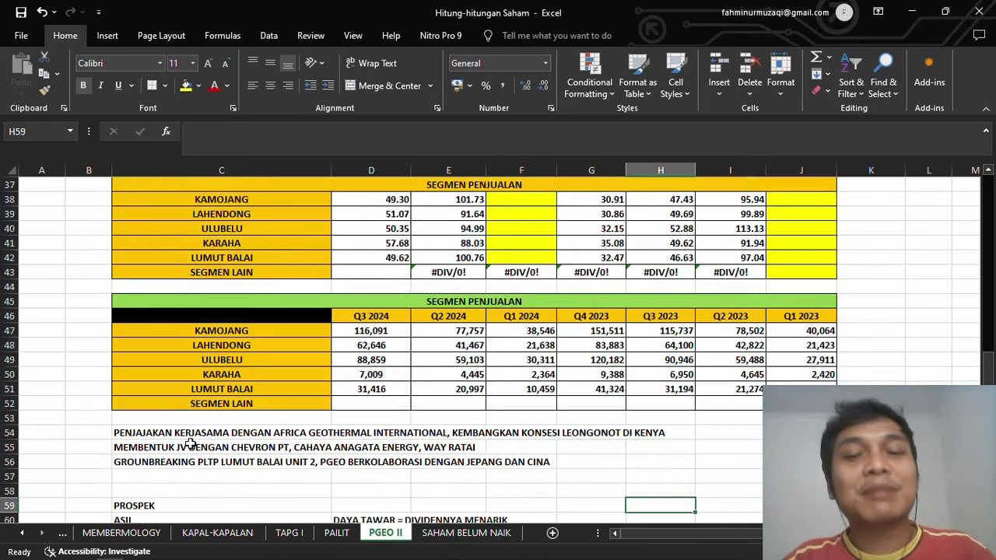
key(Up)
key(Up)
key(Up)
key(Up)
key(Up)
key(Up)
key(Up)
key(Up)
key(Up)
key(Up)
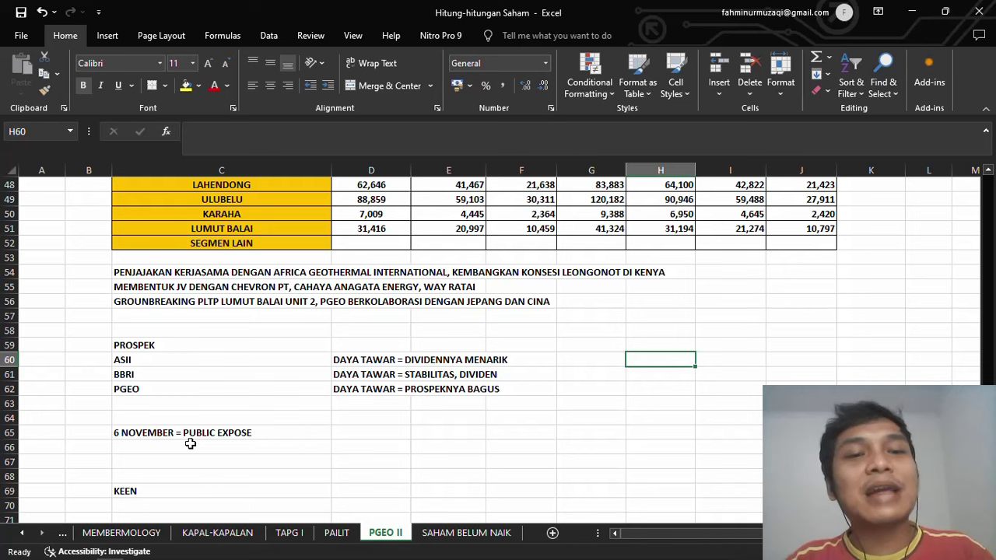
Compare the ASII, BBRI and PGEO entries in the PROSPEK list.
key(Left)
key(Left)
key(Left)
key(Left)
key(Left)
key(Down)
key(Down)
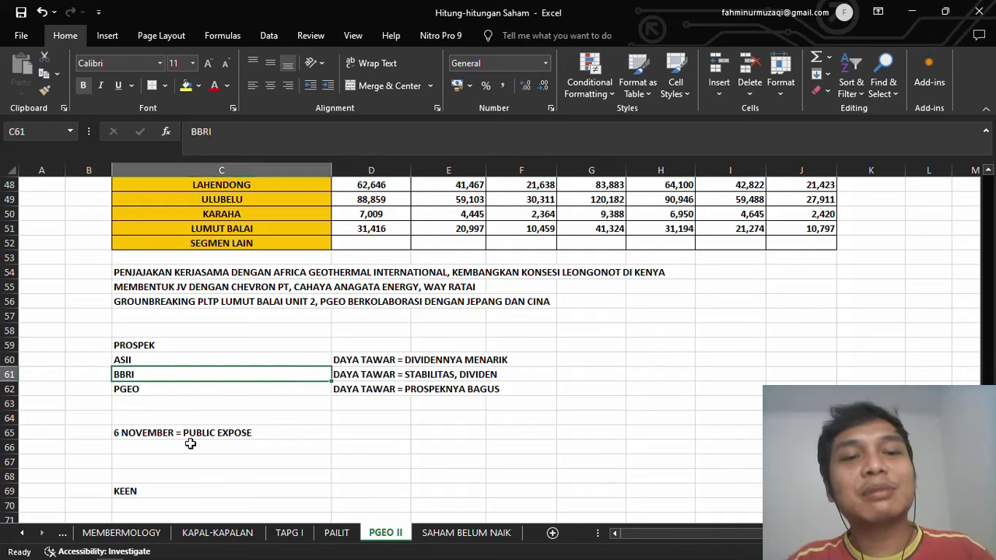
key(Down)
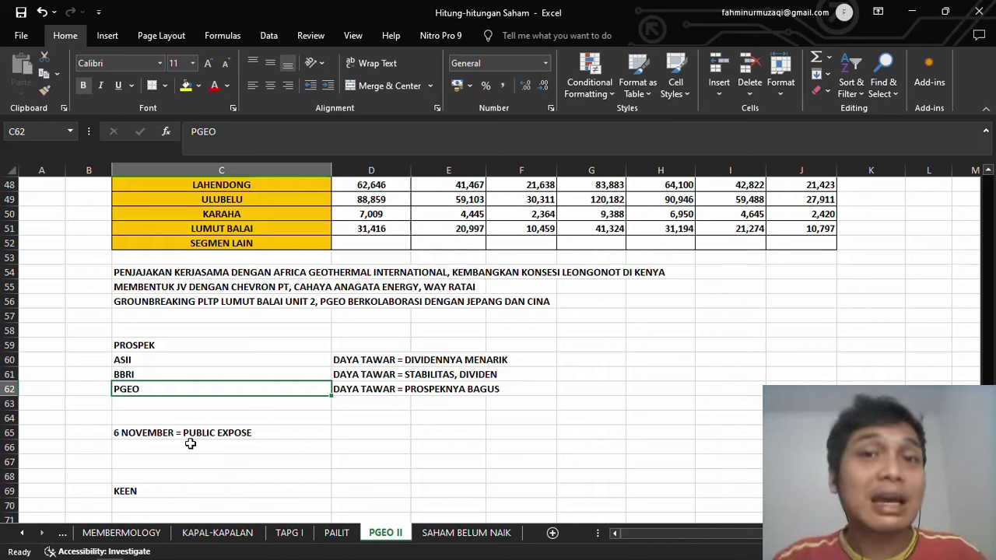
key(Up)
key(Up)
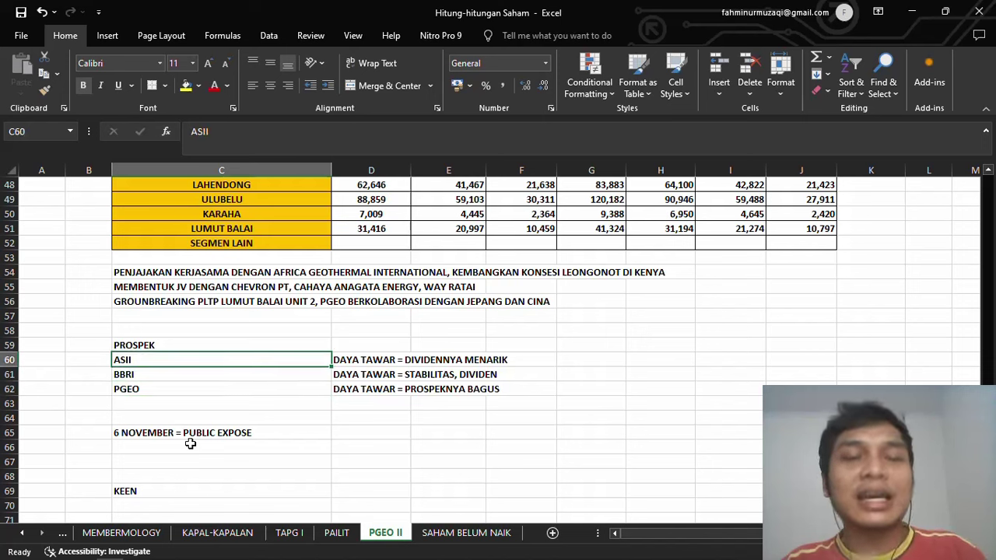
Review ASII's DAYA TAWAR note in row 60 and move on to BBRI in the PROSPEK list.
key(Right)
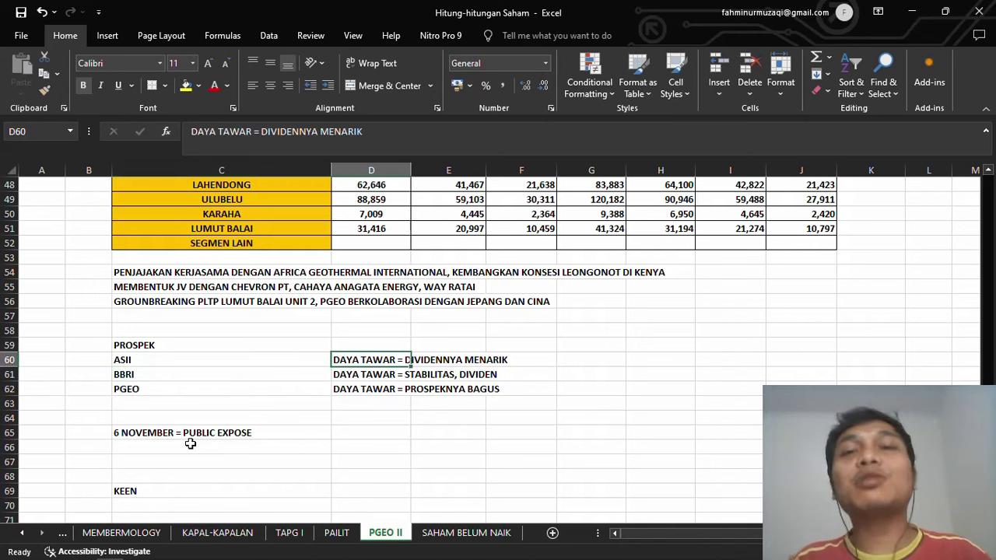
key(Right)
key(Right)
key(Right)
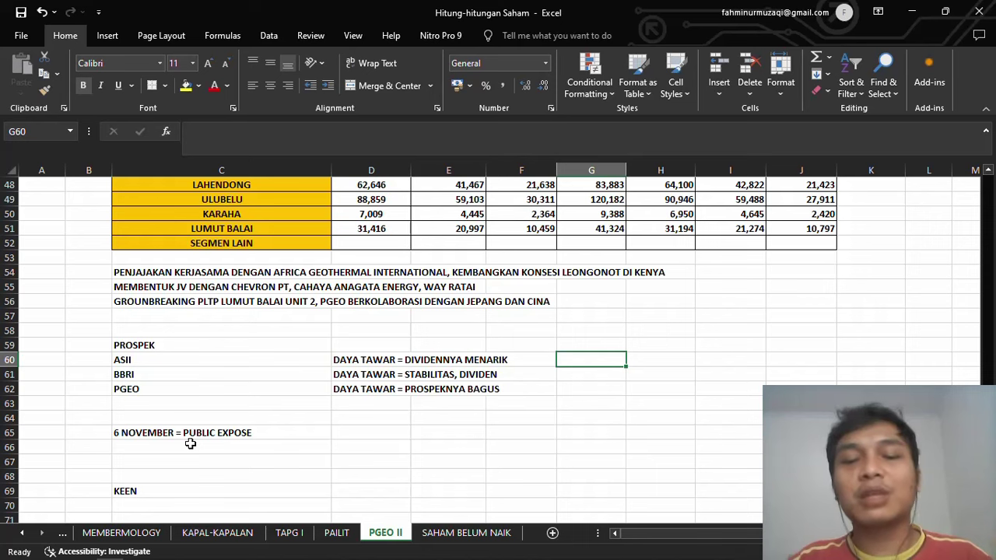
key(super)
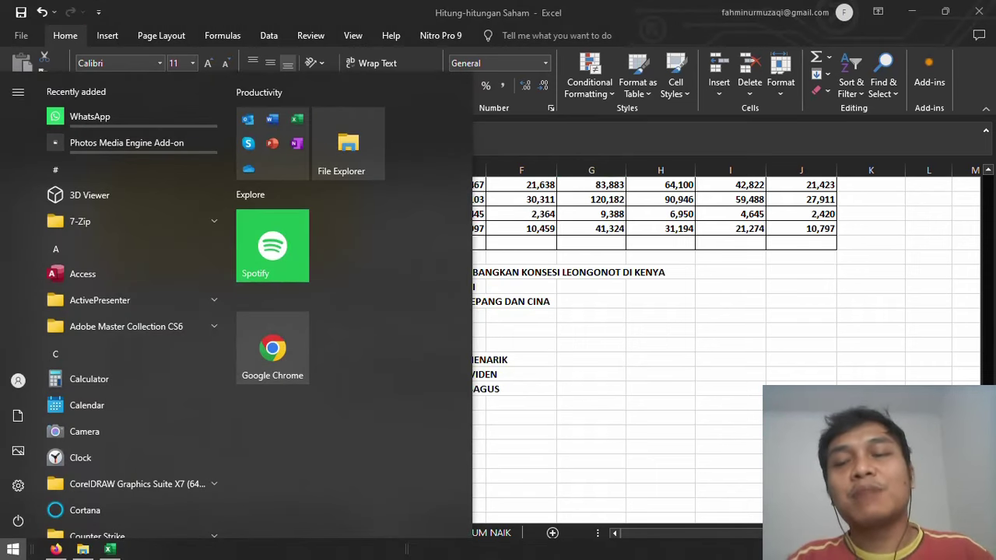
key(super)
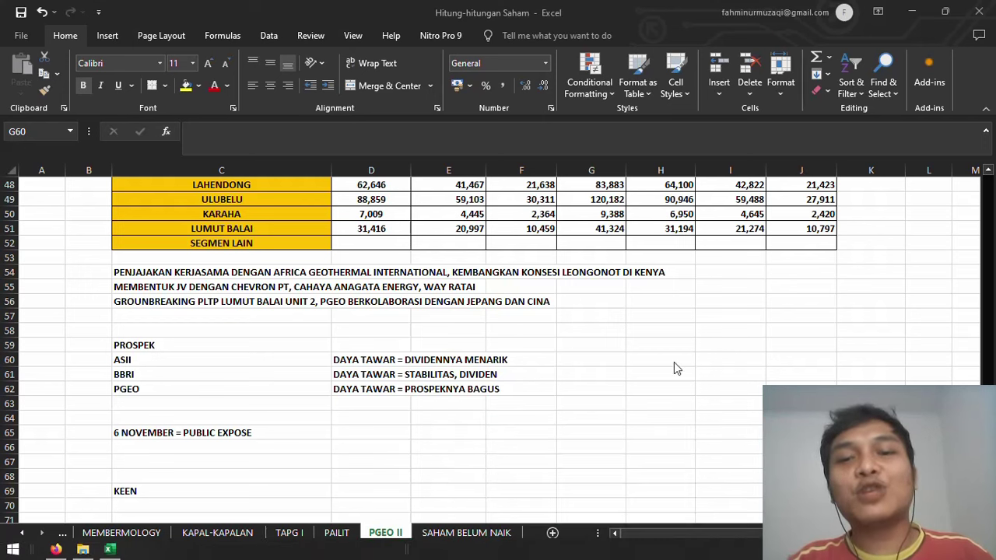
click(609, 366)
click(376, 358)
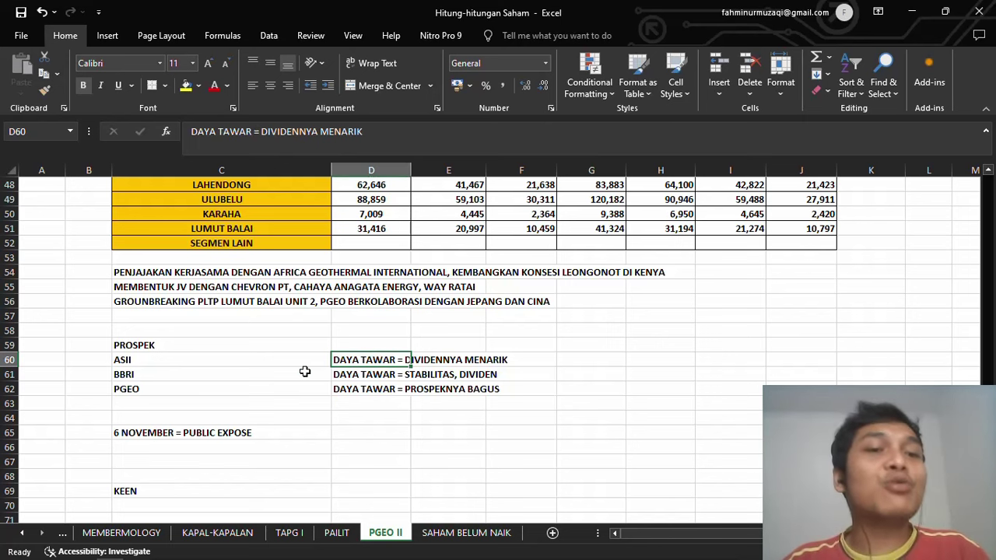
click(304, 372)
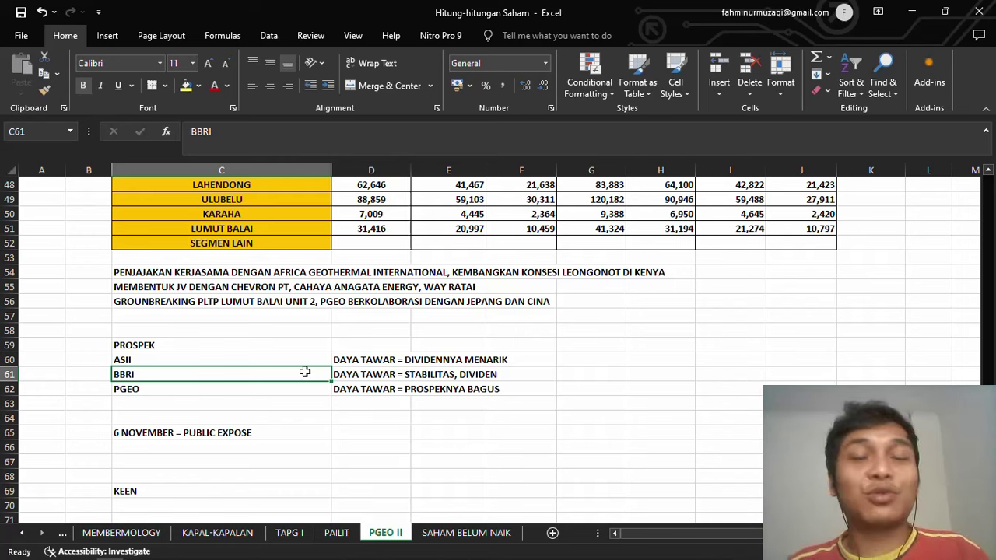
Switch to Firefox, search Google for BBRI SAHAM in a new tab and show the stock's six-month price chart.
key(alt+Tab)
key(alt+Tab)
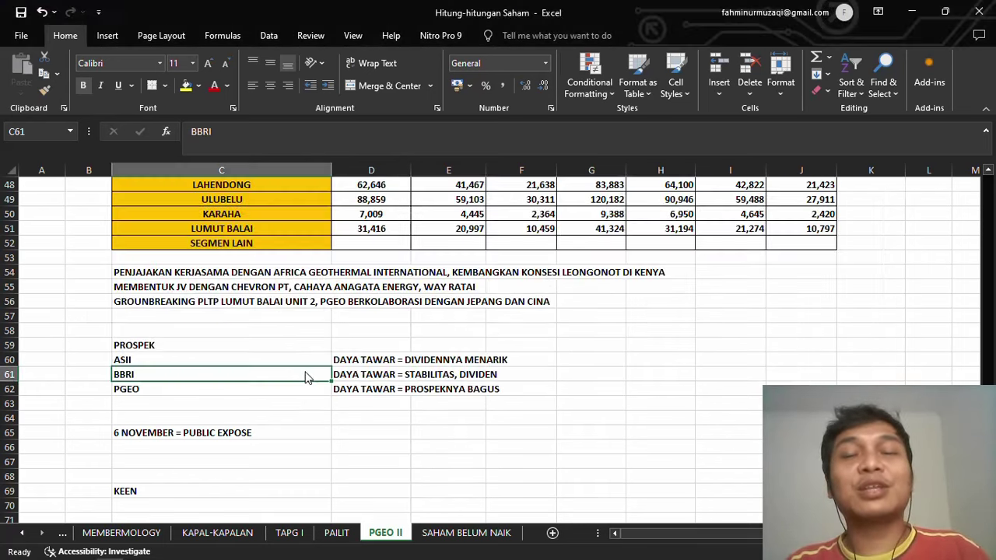
key(alt+Tab)
click(736, 15)
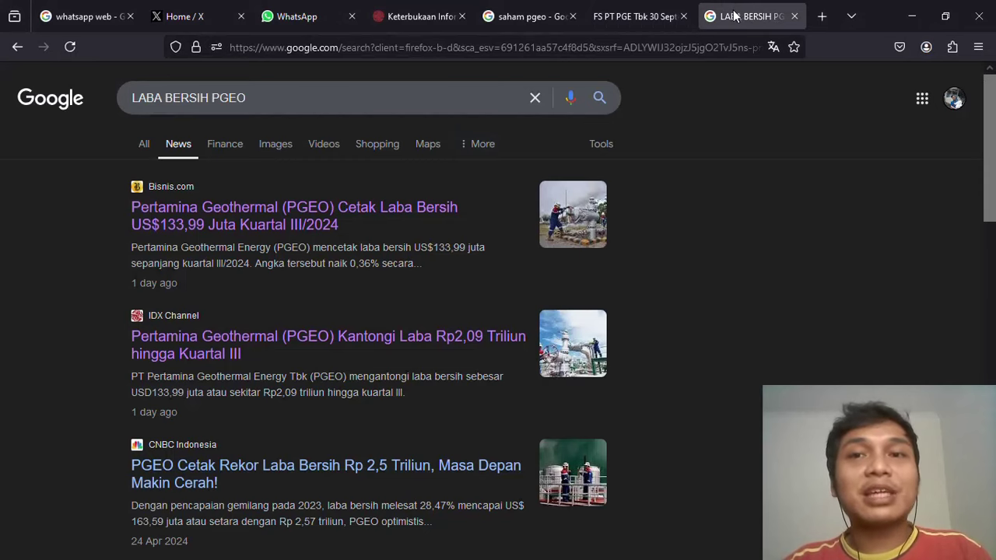
click(822, 16)
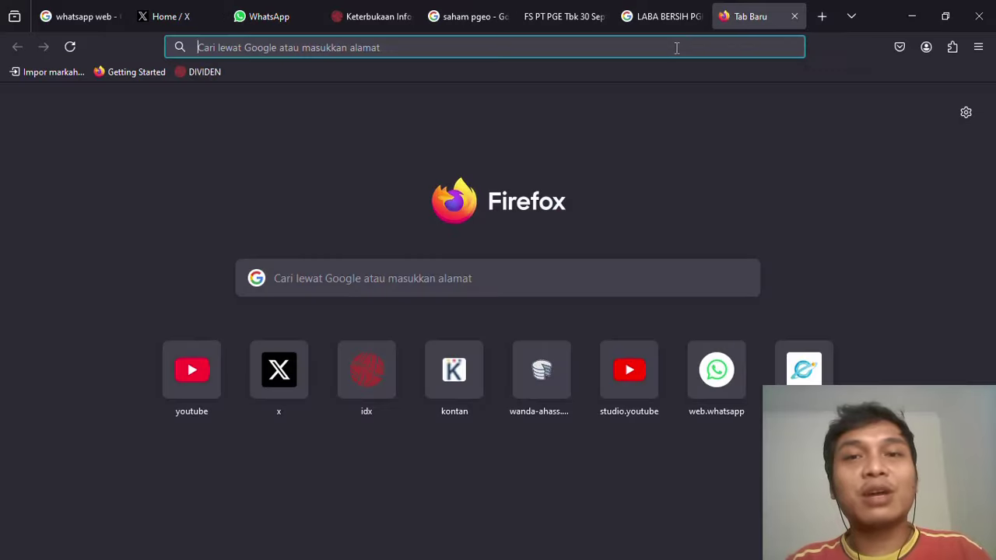
text(BBRI SAH)
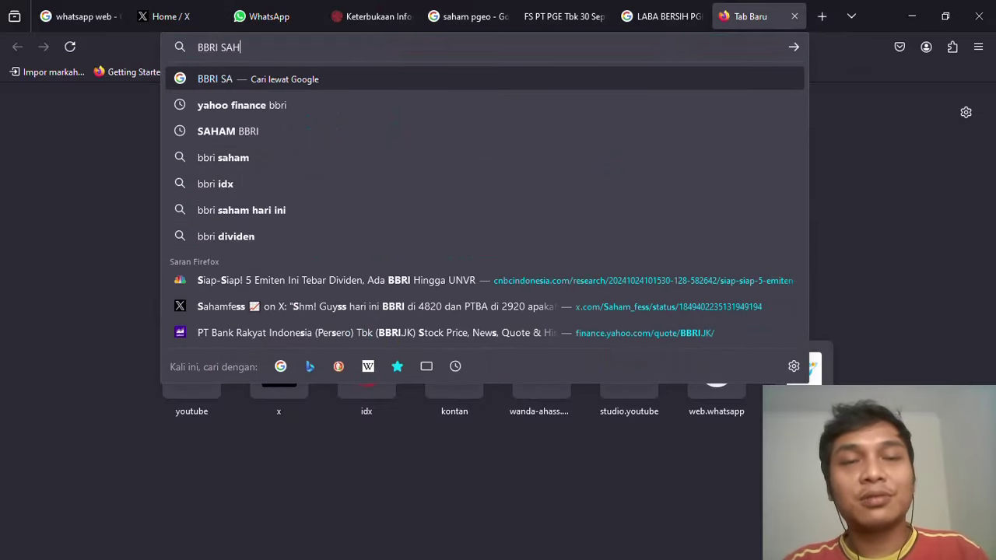
text(AM)
key(Return)
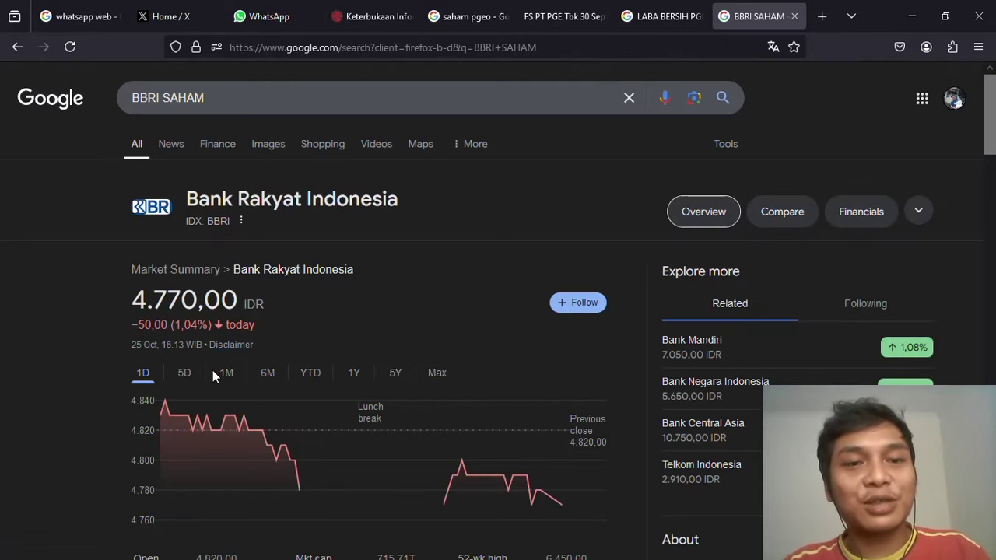
click(224, 375)
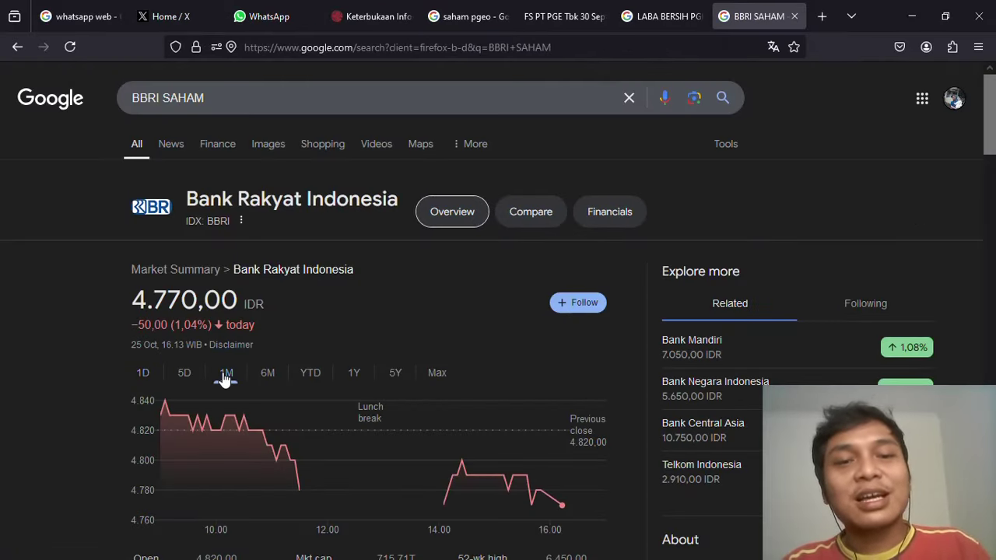
click(267, 375)
Switch back to the Excel sheet and review the tables from PGEO in the PROSPEK list up to the LABA BERSIH growth row.
key(alt+Tab)
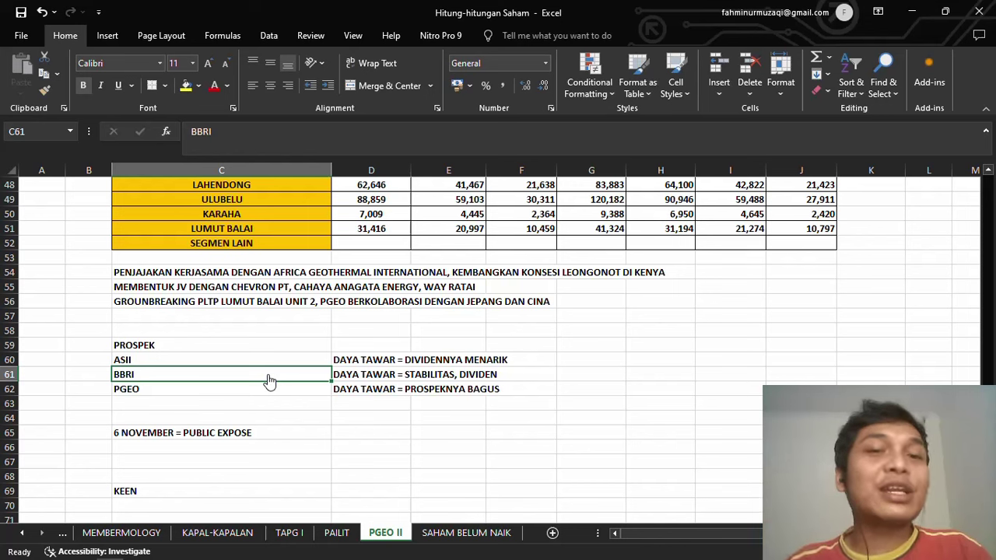
click(277, 387)
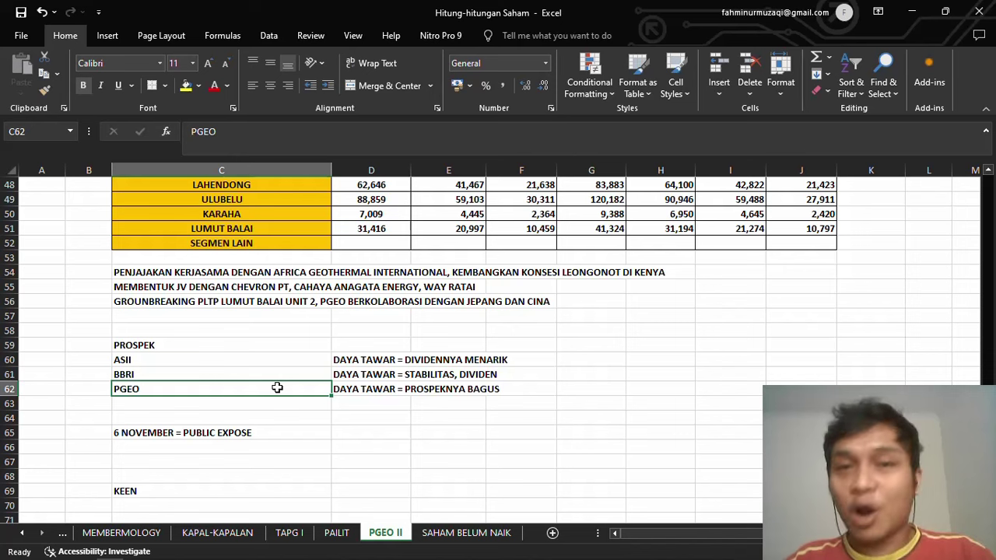
key(Up)
key(Up)
key(Up)
key(Up)
key(Up)
key(Up)
key(Up)
key(Up)
key(Up)
key(Up)
key(Up)
key(Up)
key(Up)
key(Up)
key(Up)
key(Up)
key(Up)
key(Up)
key(Up)
key(Up)
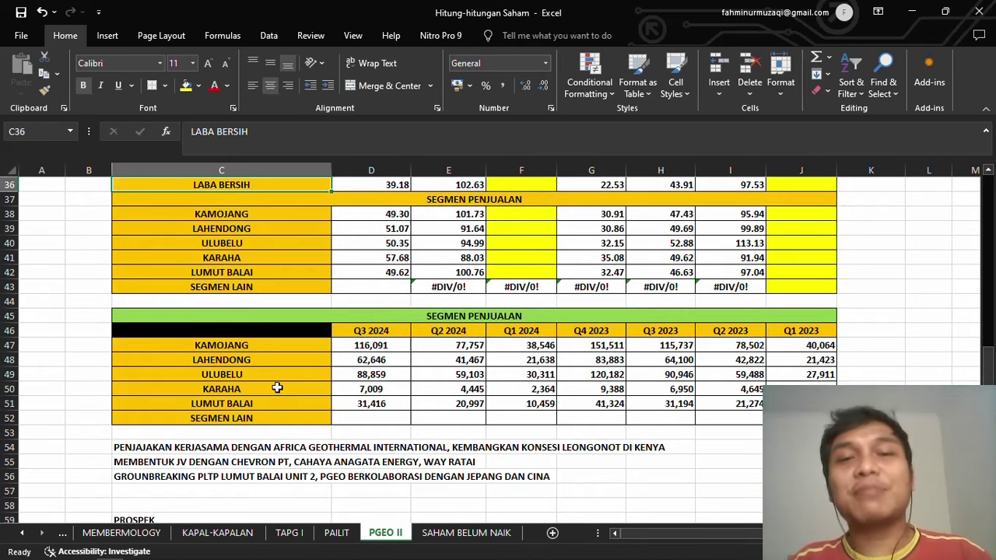
Go back down past the segment sales table and partnership notes to the row below PGEO in the PROSPEK list.
key(Down)
key(Down)
key(Down)
key(Down)
key(Down)
key(Down)
key(Down)
key(Down)
key(Down)
key(Down)
key(Down)
key(Down)
key(Down)
key(Down)
key(Down)
key(Down)
key(Down)
key(Down)
key(Down)
key(Down)
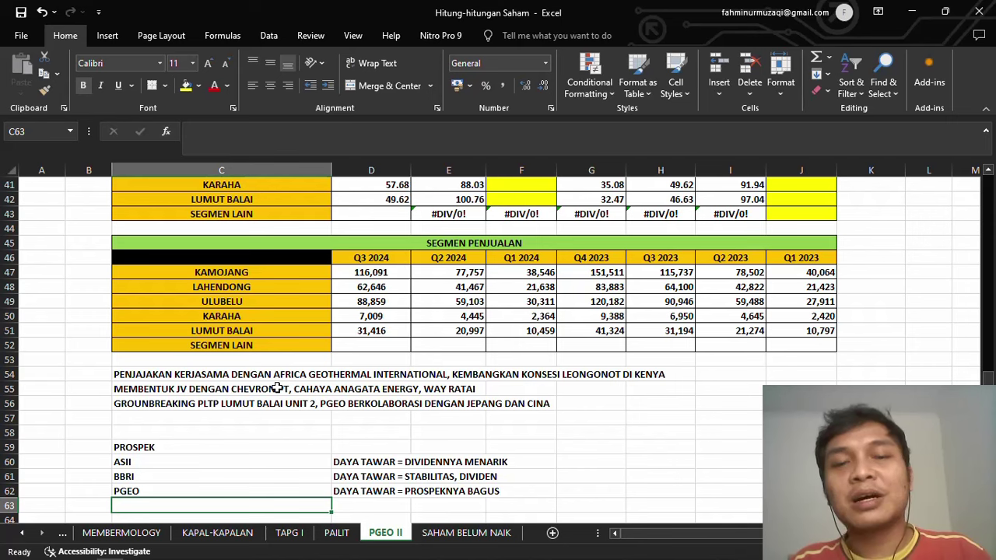
Set PGEO's Q3 2024 HARGA SAHAM in cell D19 to 1000.
key(Up)
key(Up)
key(Up)
key(Up)
key(Up)
key(Up)
key(Up)
key(Up)
key(Up)
key(Up)
key(Up)
key(Up)
key(Up)
key(Up)
key(Up)
key(Up)
key(Up)
key(Up)
key(Up)
key(Up)
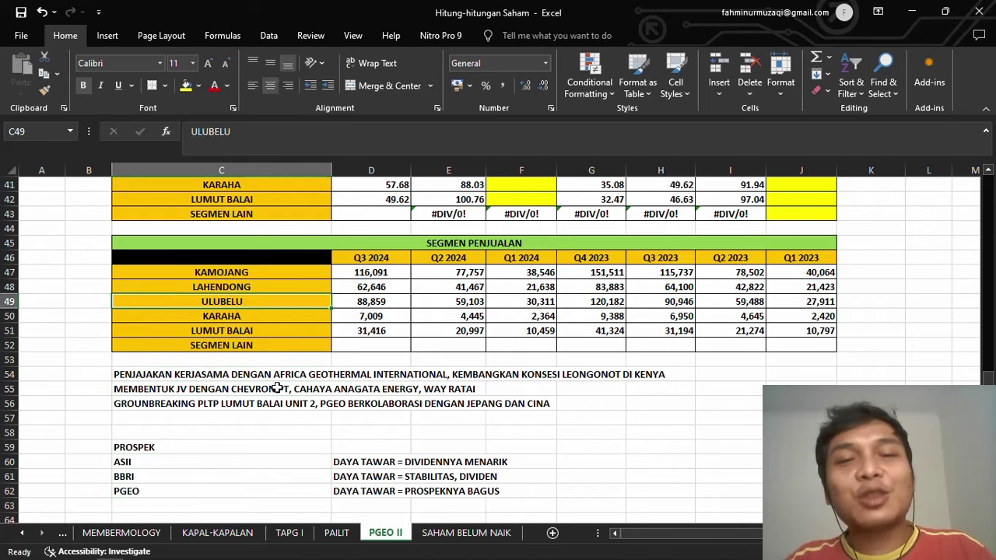
key(Up)
key(Up)
key(Up)
key(Up)
key(Up)
key(Up)
key(Up)
key(Up)
key(Up)
key(Up)
key(Up)
key(Up)
key(Up)
key(Up)
key(Up)
key(Up)
key(Up)
key(Up)
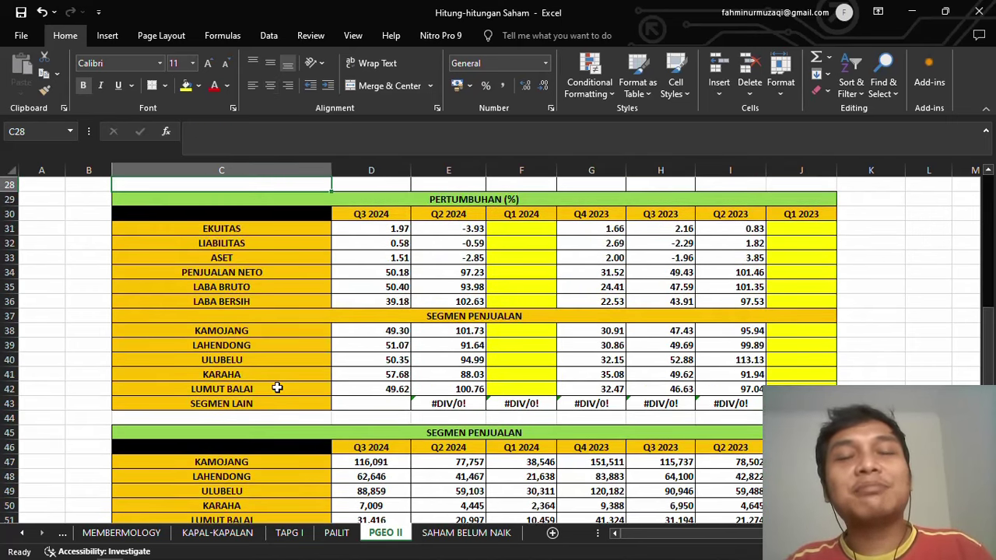
key(Down)
key(Down)
key(Down)
key(Down)
key(Down)
key(Down)
key(Down)
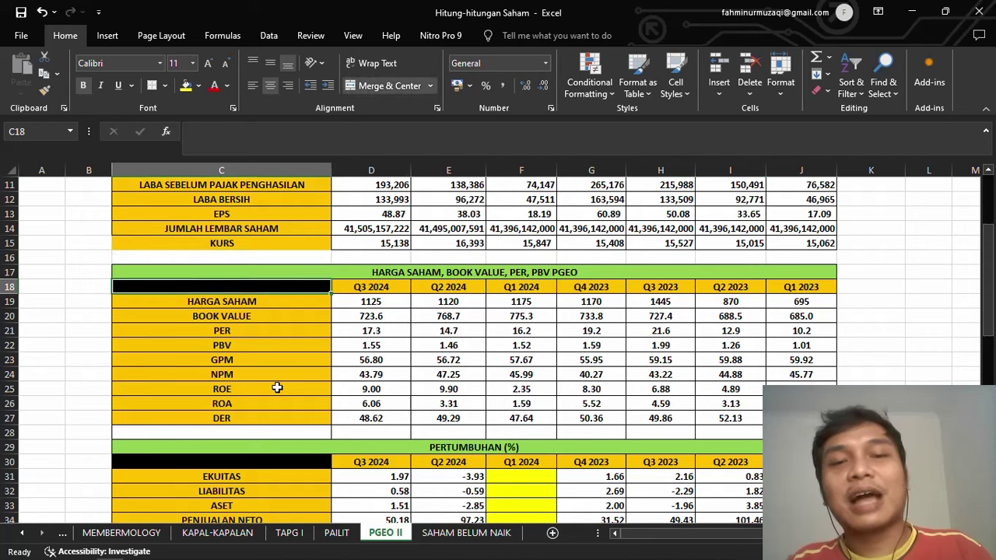
key(Right)
text(1000)
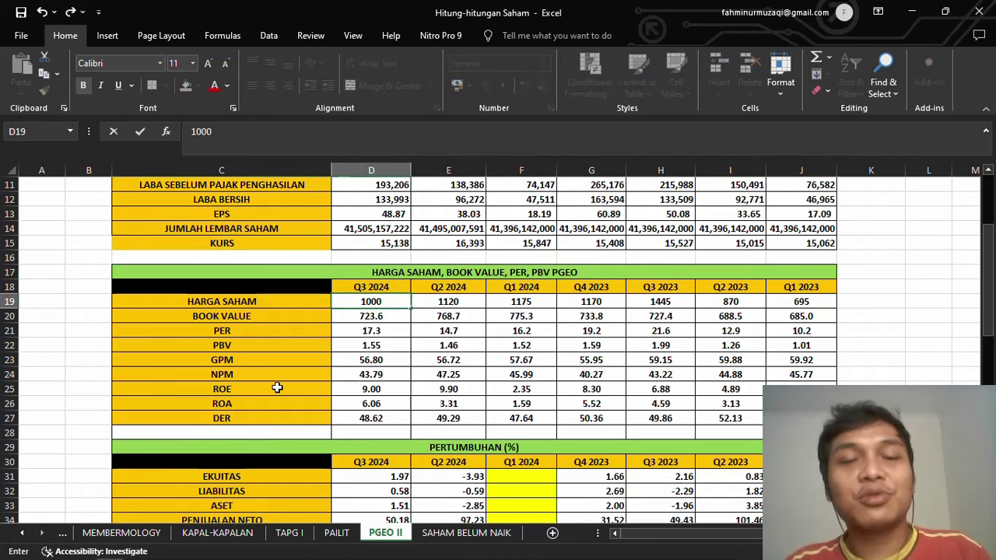
key(ctrl+Return)
Switch to Firefox and examine Pertamina Geothermal Energy's one-year share price chart in the saham pgeo results.
key(alt+Tab)
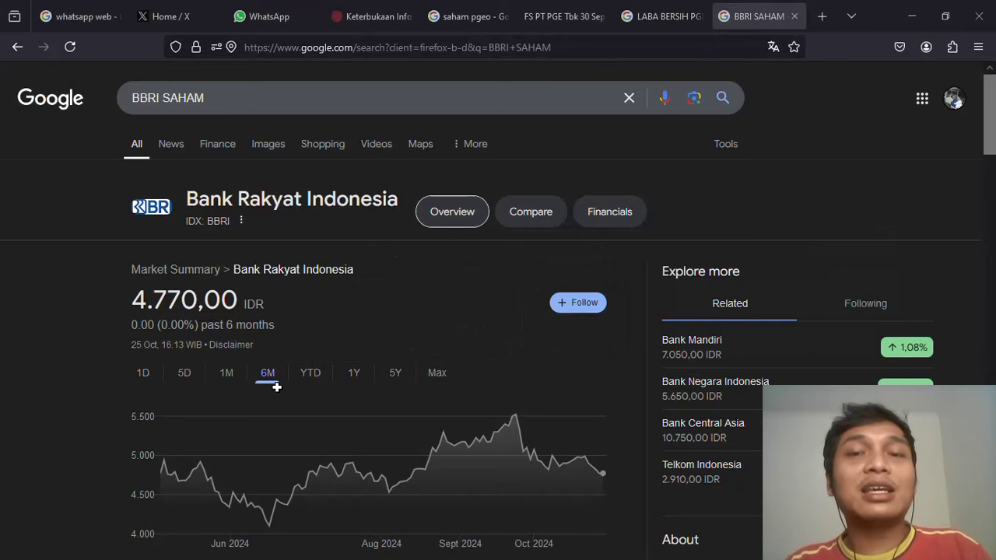
click(470, 8)
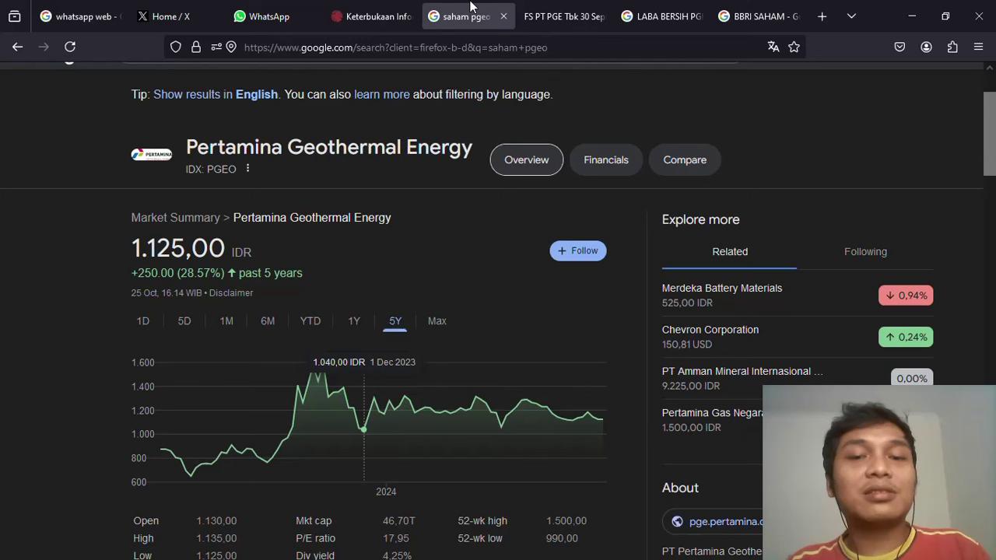
click(354, 322)
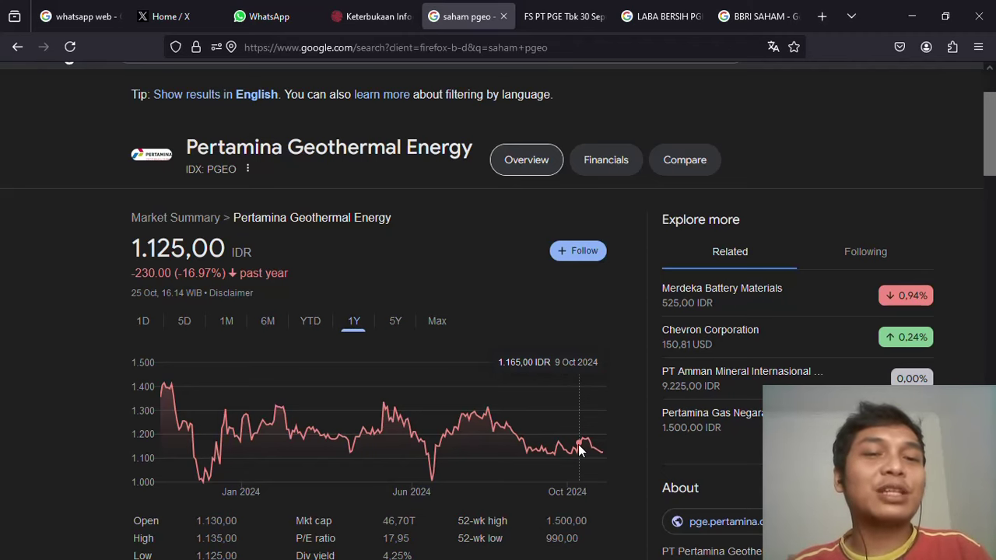
Switch back to the Excel sheet and go to the 6 NOVEMBER = PUBLIC EXPOSE note below the PROSPEK list.
key(alt+Tab)
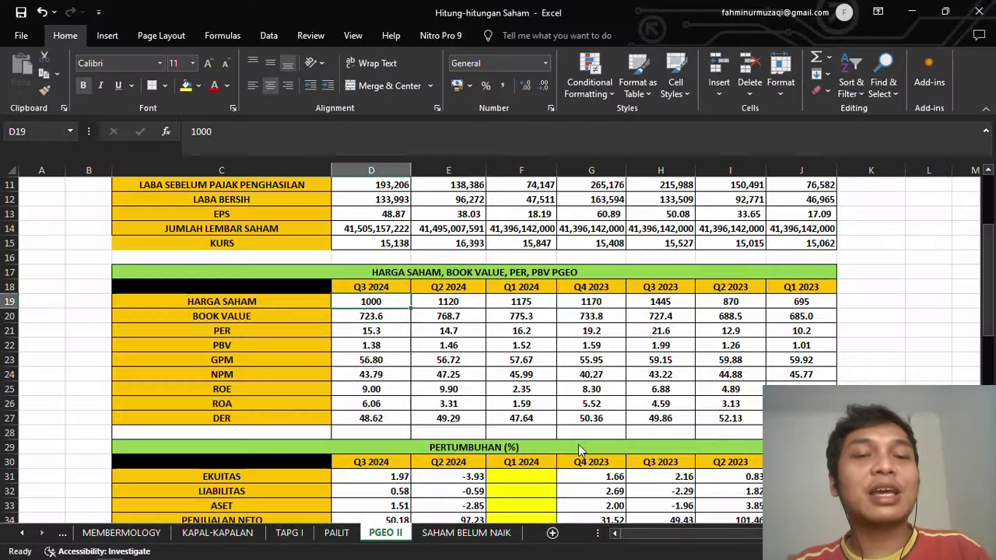
key(ctrl+Down)
key(ctrl+Down)
key(ctrl+Down)
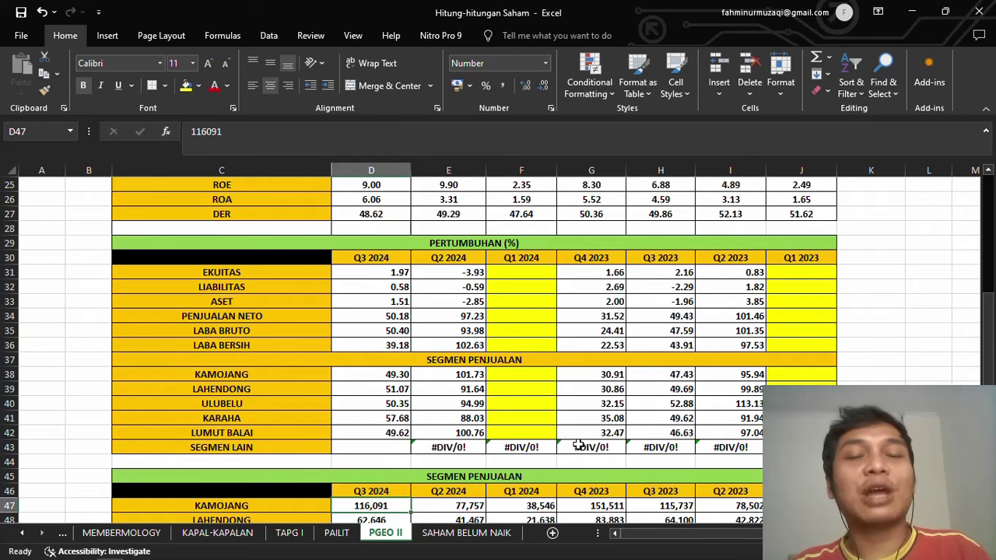
key(Down)
key(Down)
key(Down)
key(Down)
key(Down)
key(Down)
key(Down)
key(Down)
key(Down)
key(Down)
key(Down)
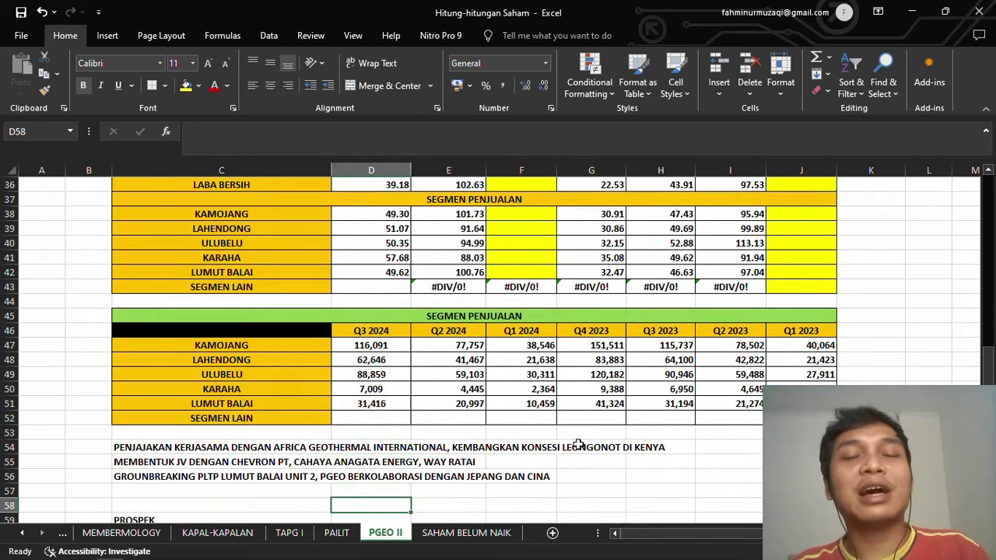
key(Down)
key(Down)
key(Down)
key(Down)
key(Down)
key(Down)
key(Down)
key(Down)
key(Down)
key(Down)
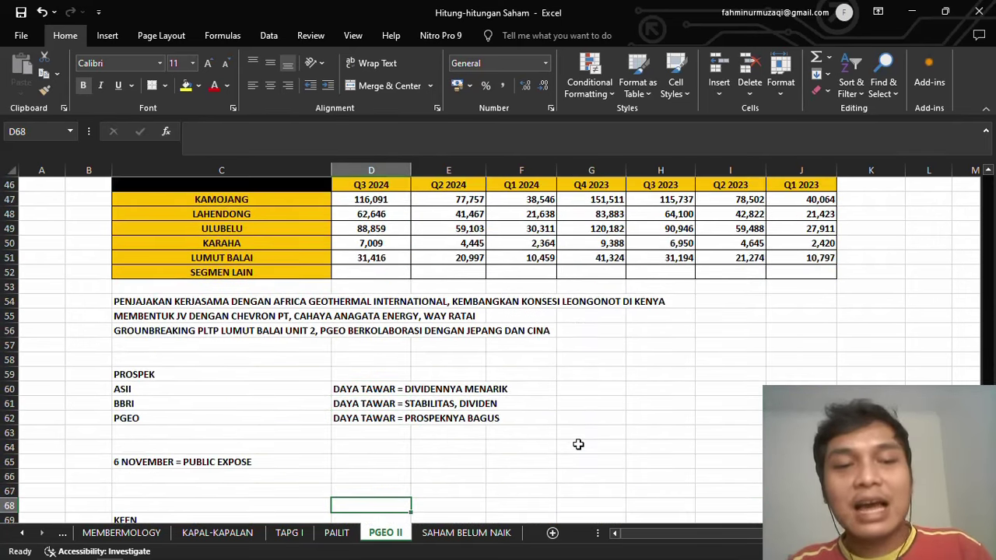
key(Left)
key(Up)
key(Up)
key(Up)
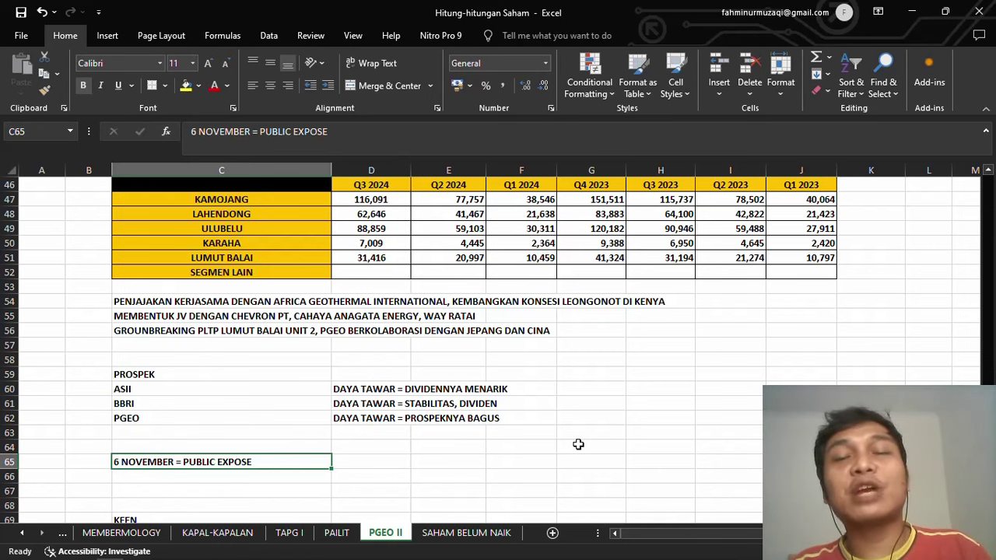
key(alt+Tab)
key(super)
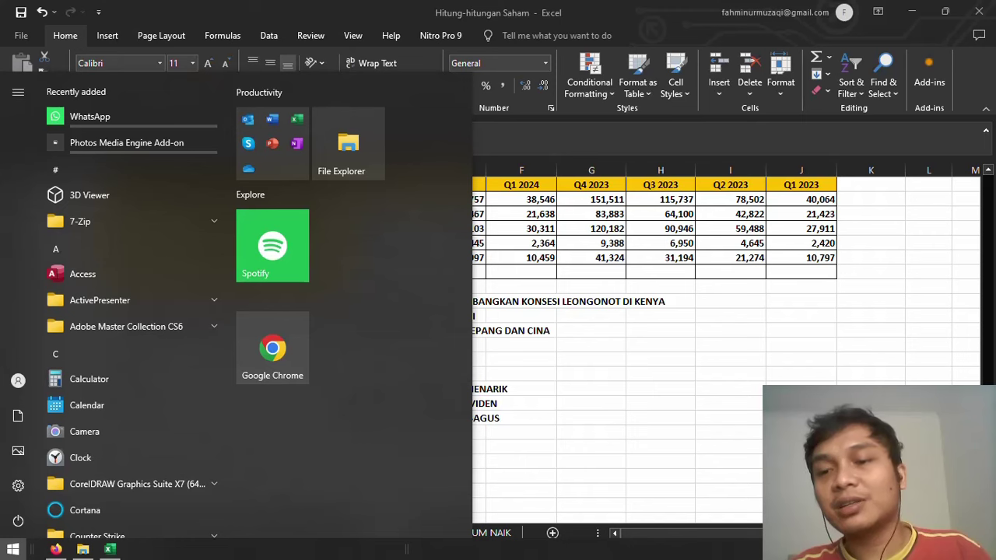
key(Escape)
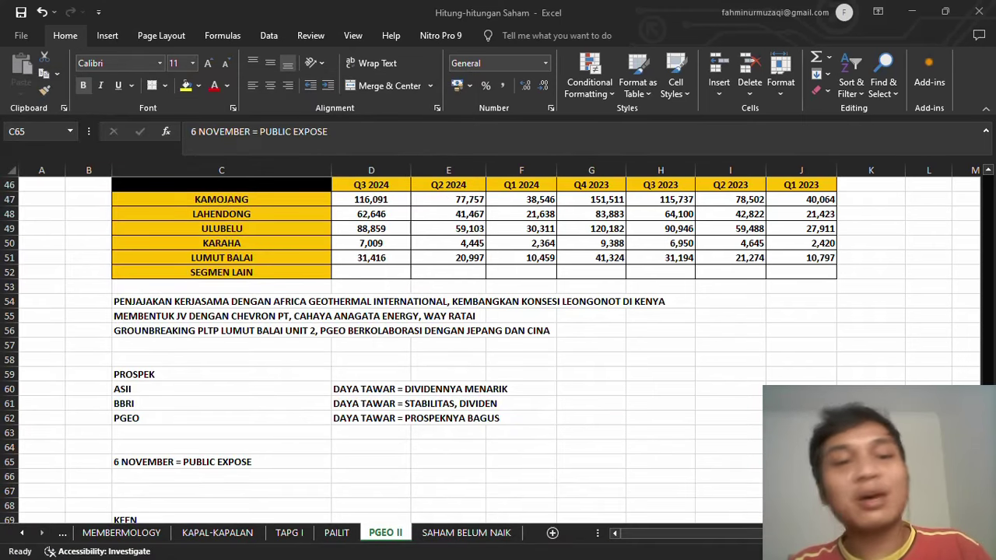
Review the Chevron joint venture and Lumut Balai Unit 2 notes in rows 55 and 56, and save the workbook.
click(244, 467)
key(Up)
key(Up)
key(Up)
key(Up)
key(Up)
key(Up)
key(Up)
key(Up)
key(Up)
key(Up)
key(Up)
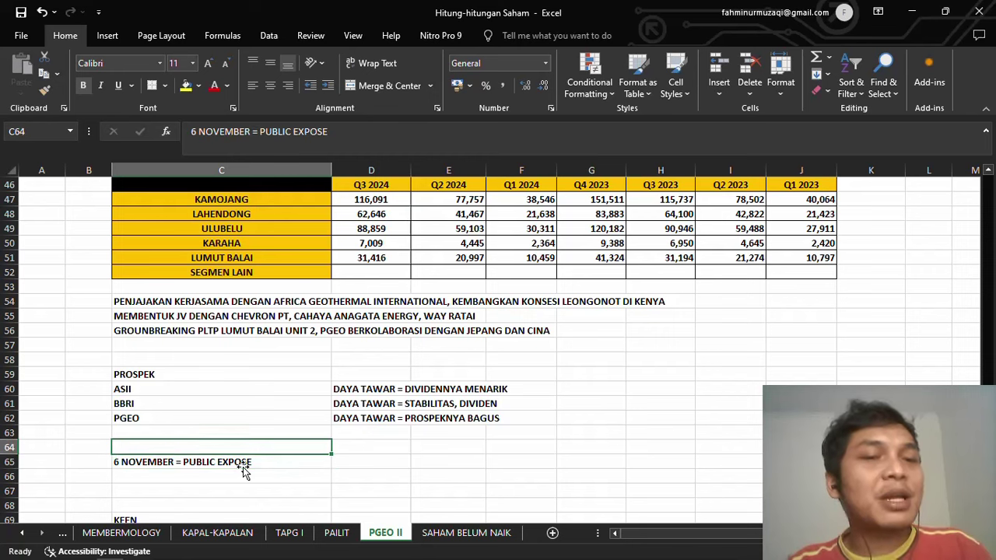
key(Down)
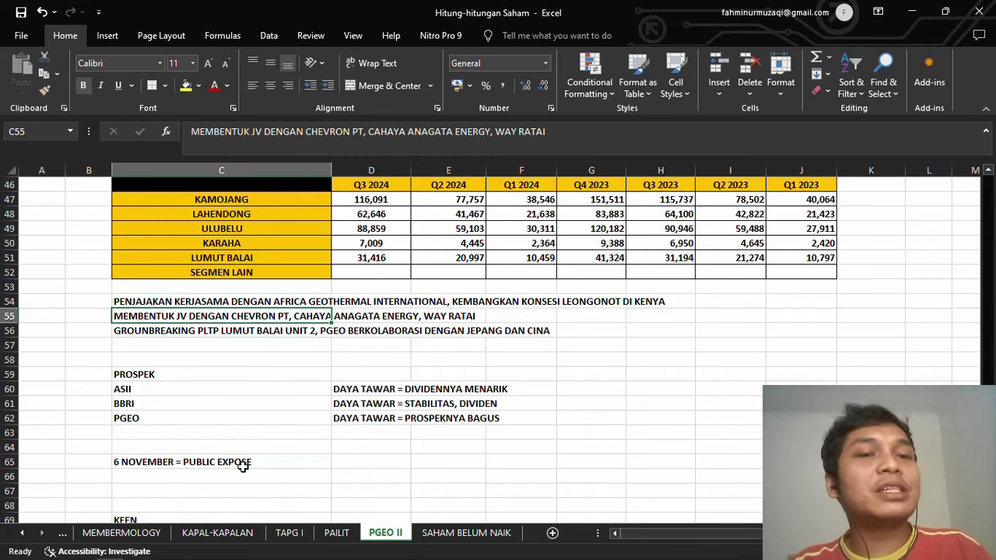
key(Down)
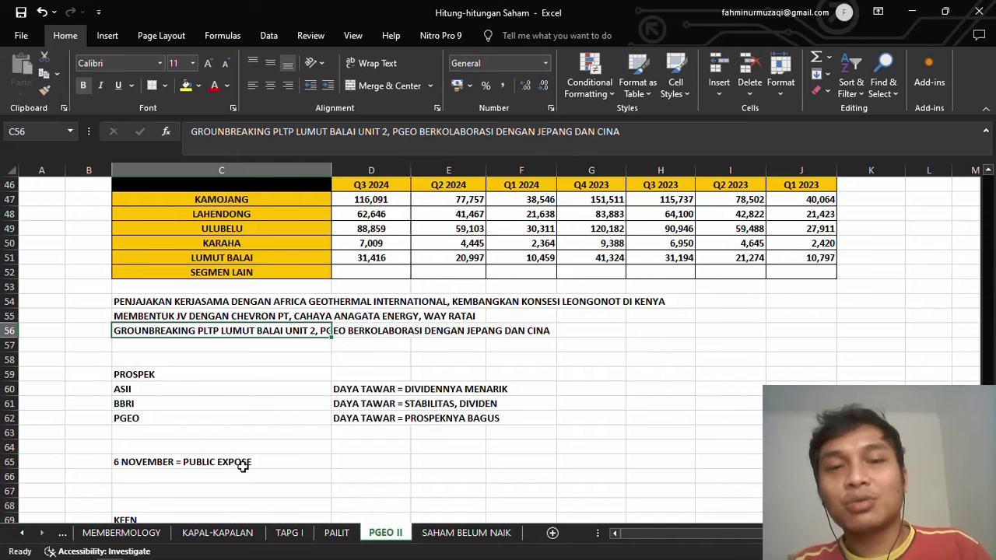
key(ctrl+s)
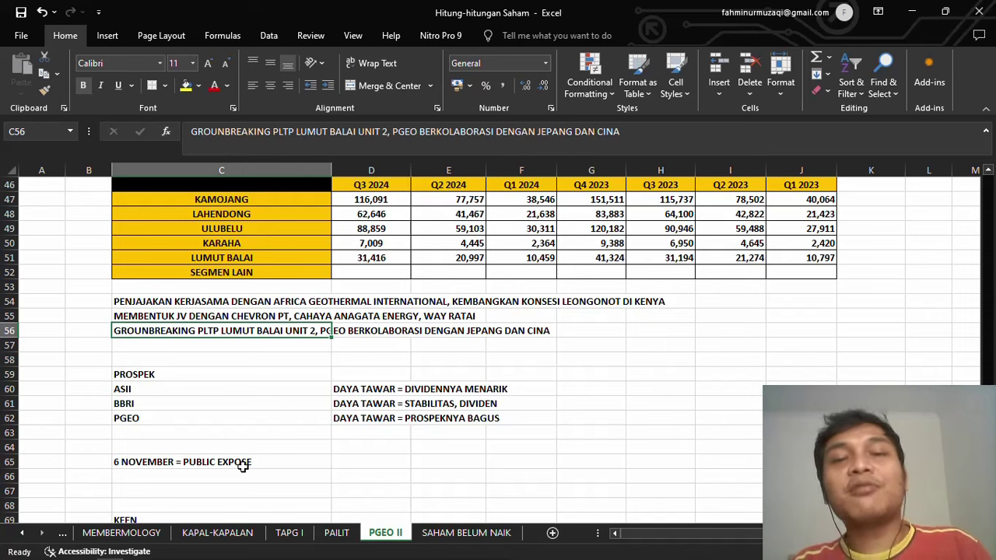
Go up from the partnership notes to the KAMOJANG row of the SEGMEN PENJUALAN table.
key(Up)
key(Up)
key(Up)
key(Up)
key(Up)
key(Up)
key(Up)
key(Up)
key(Up)
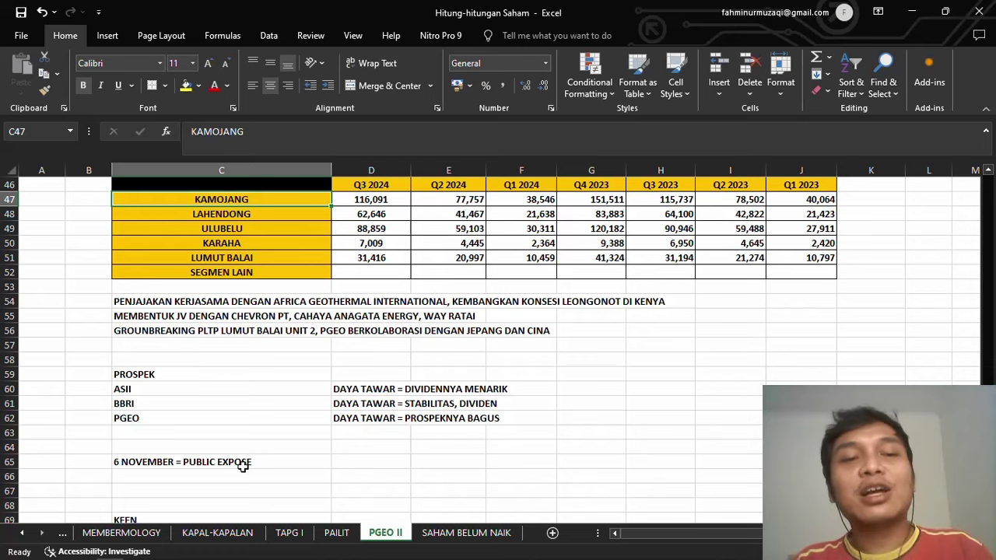
Go down from the KAMOJANG row past the partnership and PROSPEK notes to the empty cells below KEEN.
key(Down)
key(Down)
key(Down)
key(Down)
key(Down)
key(Down)
key(Down)
key(Down)
key(Down)
key(Down)
key(Down)
key(Down)
key(Down)
key(Down)
key(Down)
key(Down)
key(Down)
key(Down)
key(Down)
key(Down)
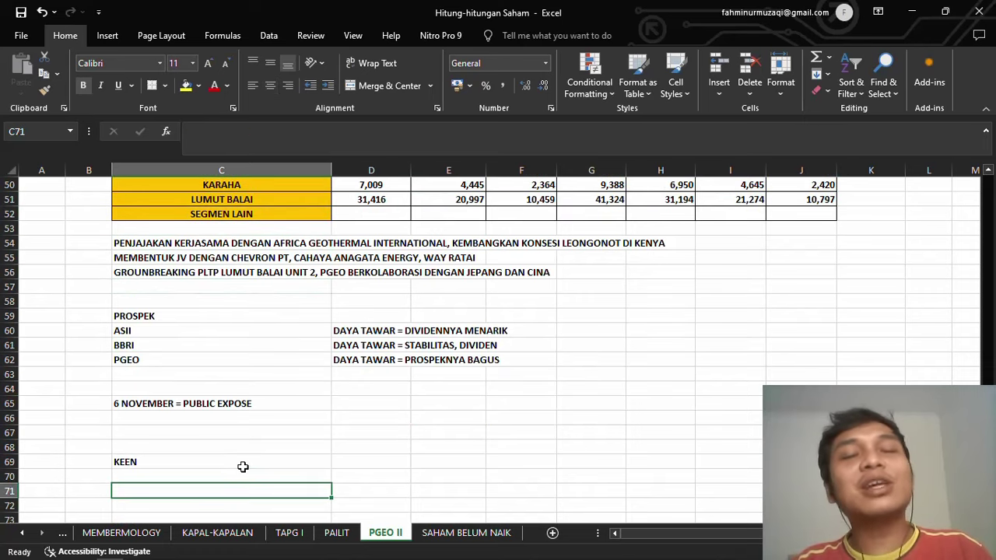
Go back up past the segment and PERTUMBUHAN (%) tables to the HARGA SAHAM row of the PGEO valuation table.
key(Up)
key(Up)
key(Up)
key(Up)
key(Up)
key(Up)
key(Up)
key(Up)
key(Up)
key(Up)
key(Up)
key(Up)
key(Up)
key(Up)
key(Up)
key(Up)
key(Up)
key(Up)
key(Up)
key(Up)
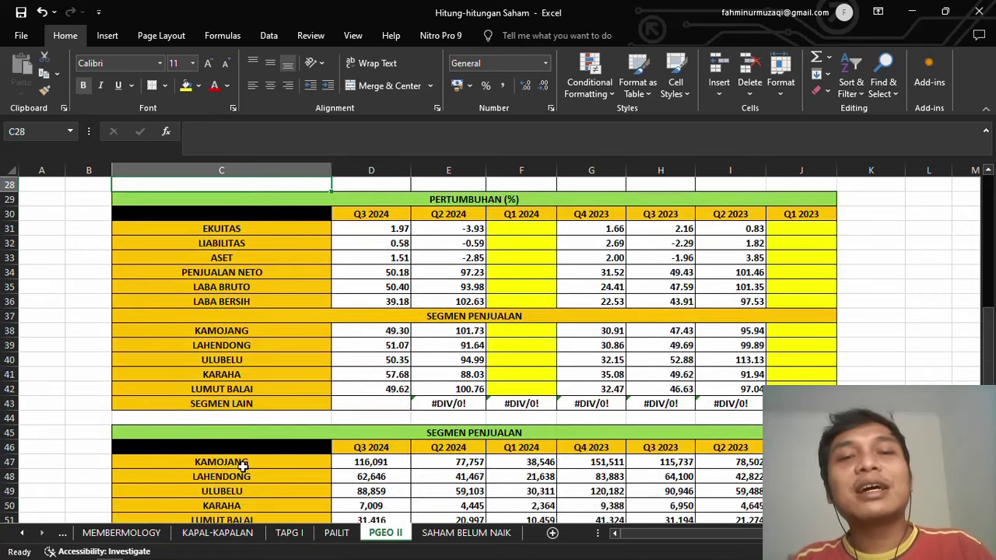
key(Up)
key(Up)
key(Up)
key(Up)
key(Up)
key(Up)
key(Up)
key(Up)
key(Up)
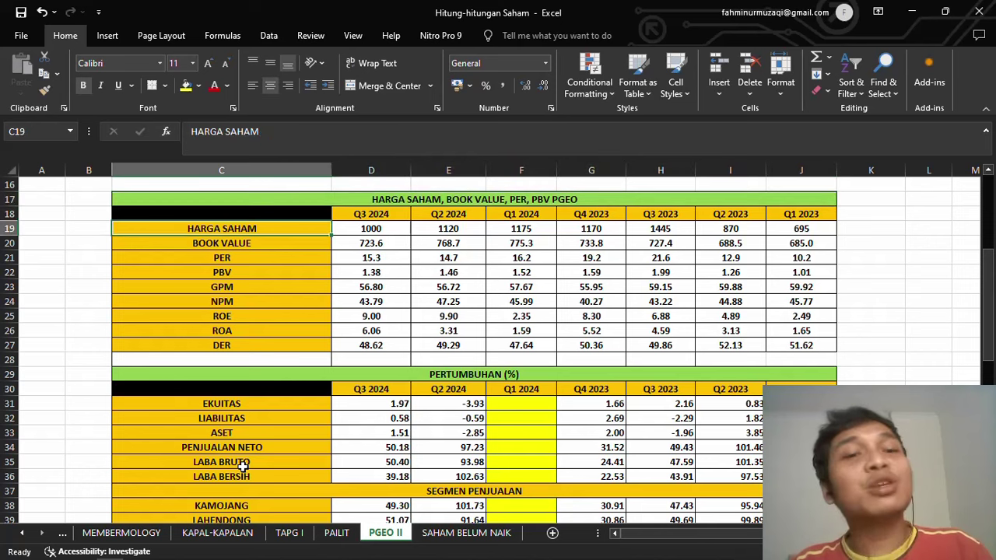
Select the GPM values from Q3 2024 to Q1 2023 to compare gross margins across the quarters.
key(Down)
key(Down)
key(Down)
key(Down)
key(Right)
key(shift+Right)
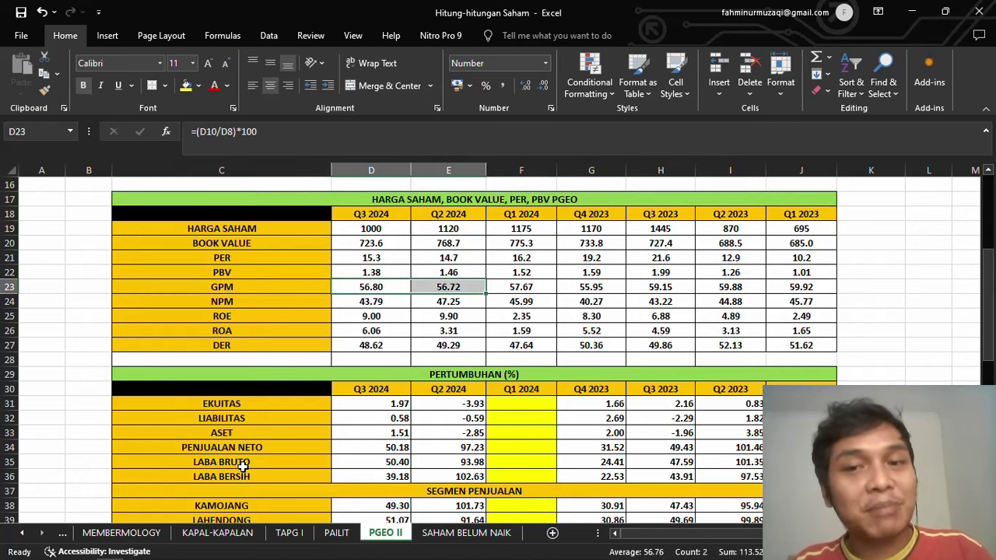
key(shift+Right)
key(shift+Right)
key(shift+Right)
key(shift+Right)
key(shift+Right)
key(shift+Down)
Select the NPM values from Q3 2024 to Q1 2023, D24:J24, to compare net margins.
key(Down)
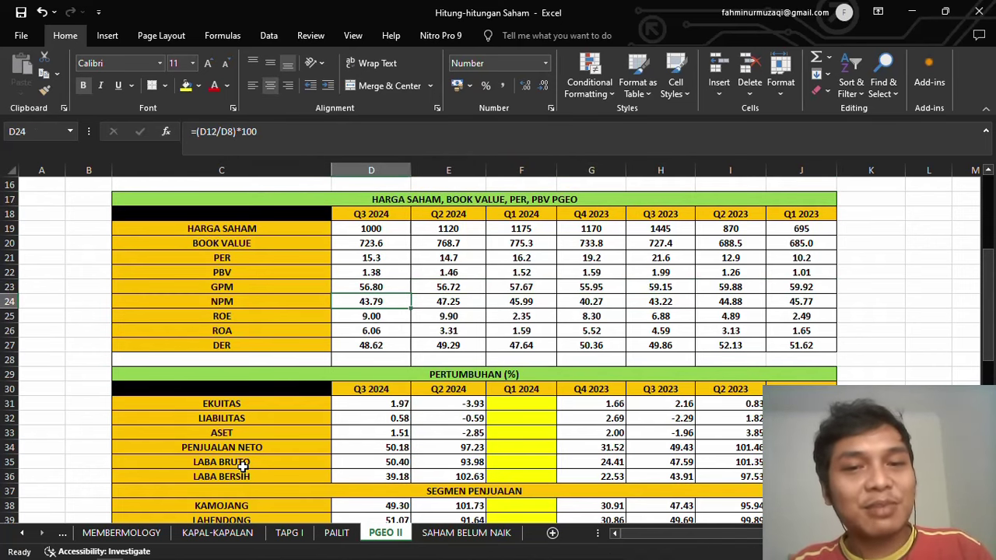
key(shift+Right)
key(shift+Right)
key(shift+Right)
key(shift+Right)
key(shift+Right)
key(shift+Right)
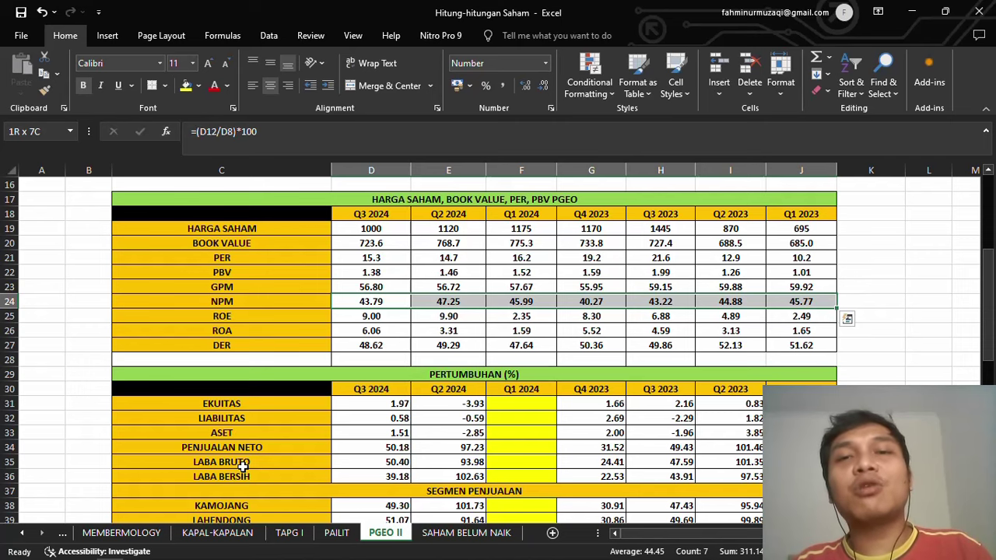
Go down from the ratio table to the KEEN entry in C69 below the public expose note.
key(Down)
key(Down)
key(Down)
key(Down)
key(Down)
key(Down)
key(Down)
key(Down)
key(Down)
key(Down)
key(Down)
key(Down)
key(Down)
key(Down)
key(Down)
key(Down)
key(Down)
key(Down)
key(Down)
key(Down)
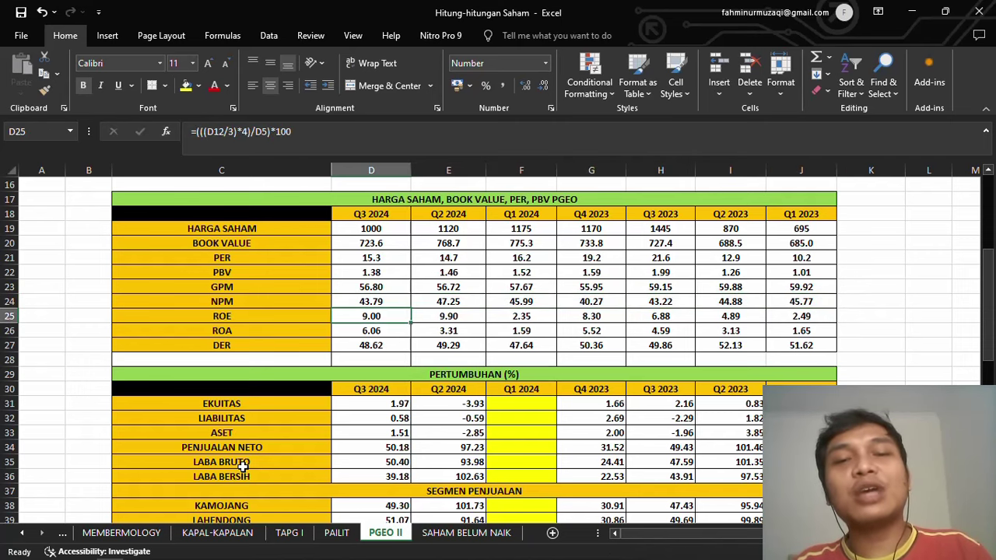
key(Down)
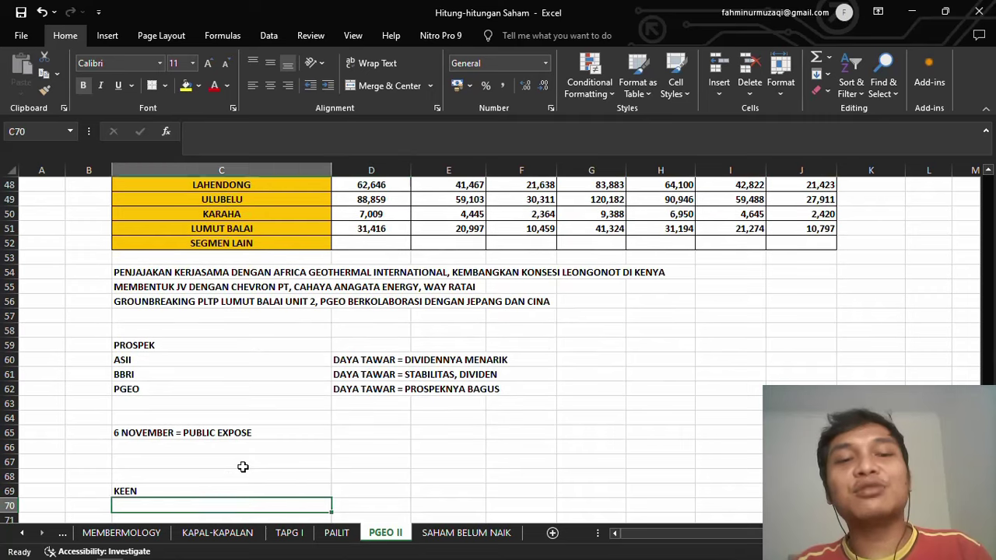
key(Left)
key(Down)
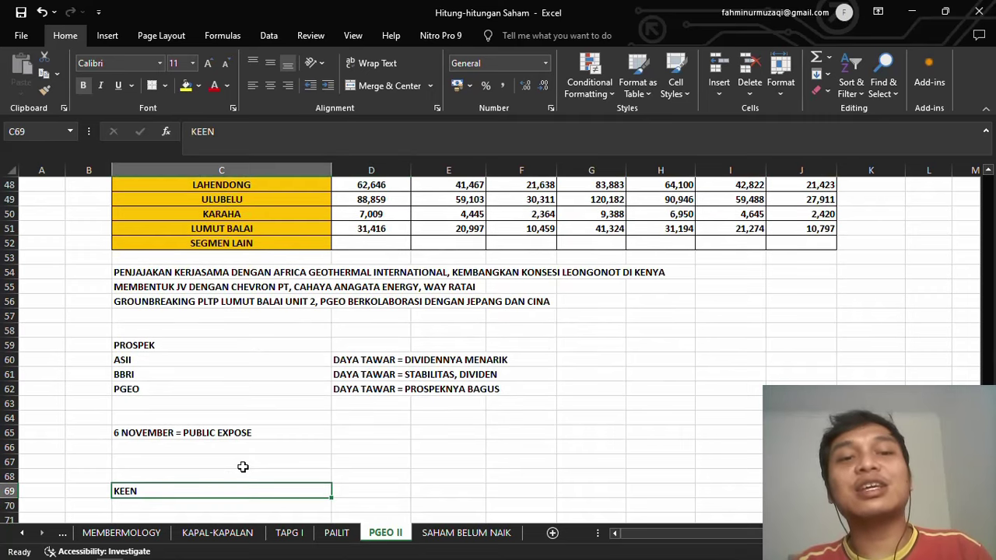
Go up from the KEEN entry through the PROSPEK and partnership notes to the ratios in the PGEO valuation table.
key(Up)
key(Up)
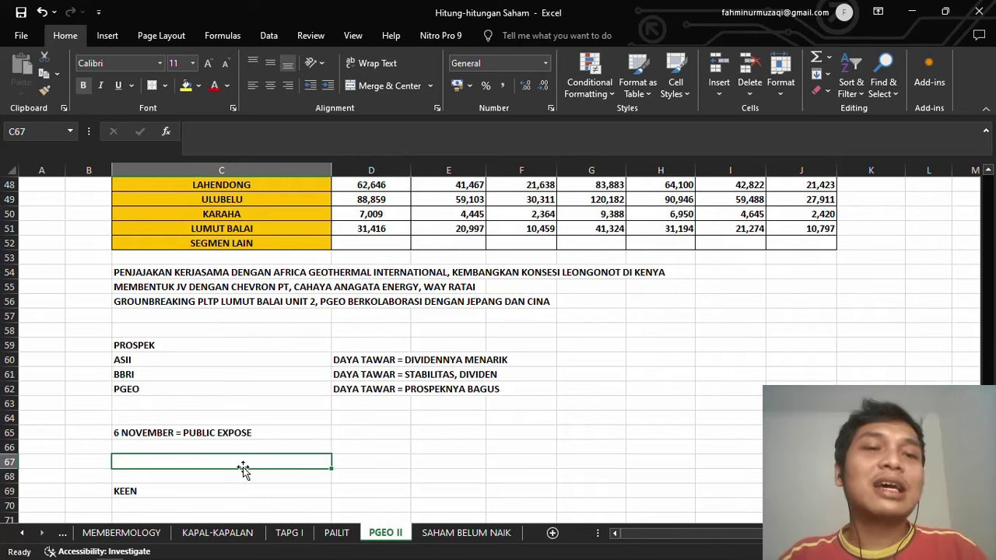
key(Up)
key(Up)
key(Up)
key(Up)
key(Up)
key(Up)
key(Up)
key(Up)
key(Up)
key(Up)
key(Up)
key(Up)
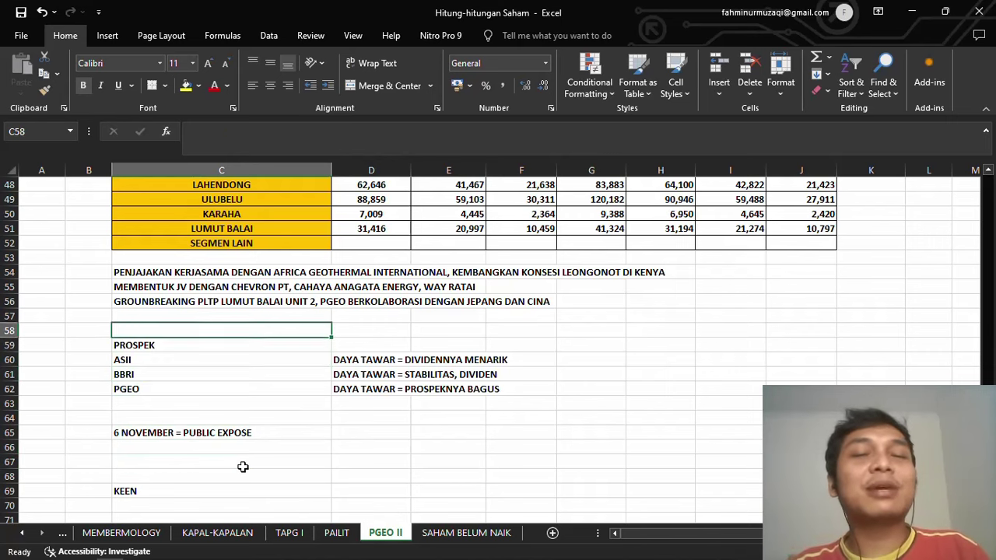
key(Up)
key(Up)
key(Up)
key(Up)
key(Up)
key(Up)
key(Up)
key(Up)
key(Up)
key(Up)
key(Up)
key(Up)
key(Up)
key(Up)
key(Up)
key(Up)
key(Up)
key(Up)
key(Up)
key(Up)
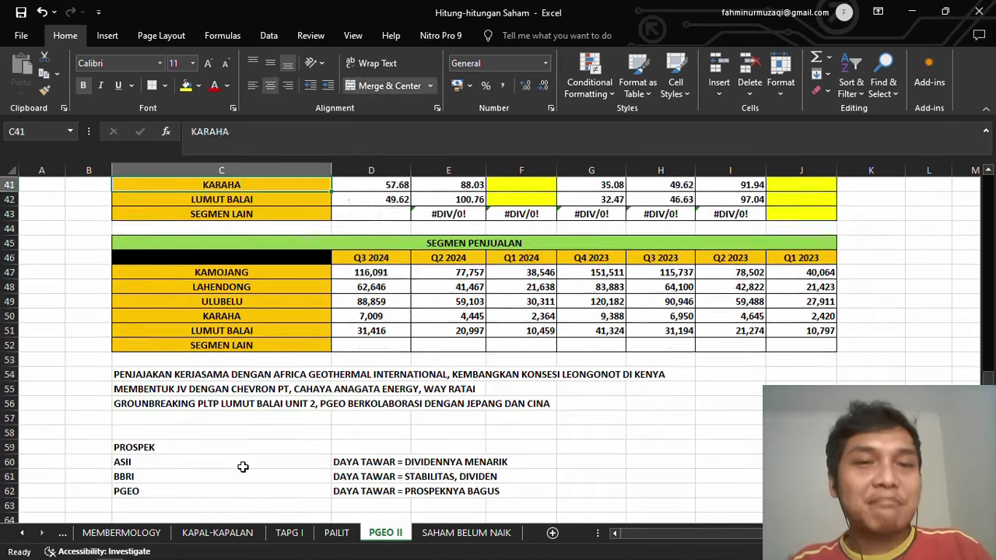
key(Up)
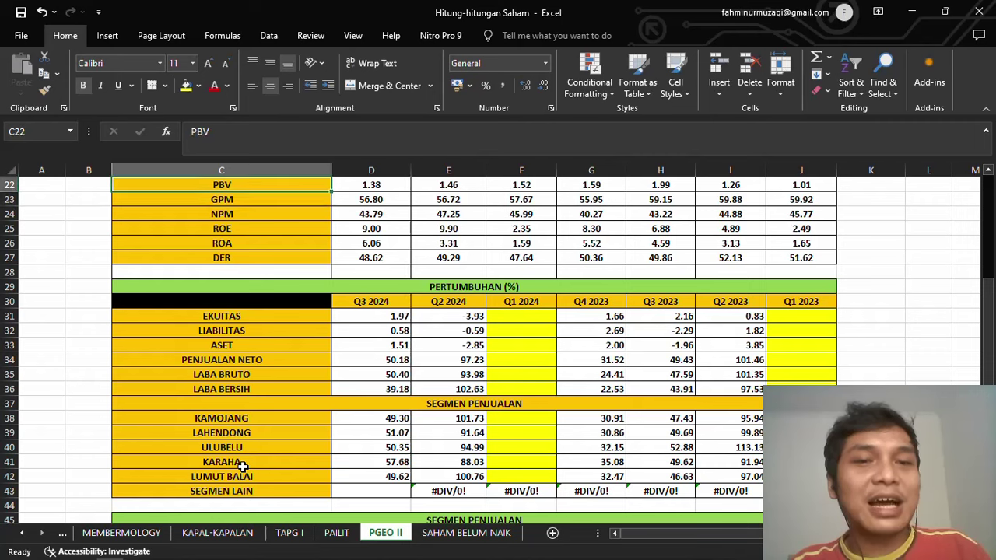
Fill the GPM and NPM values for all quarters, D23:J24, with the standard light green colour.
key(Up)
key(Down)
key(Down)
key(Right)
key(shift+Down)
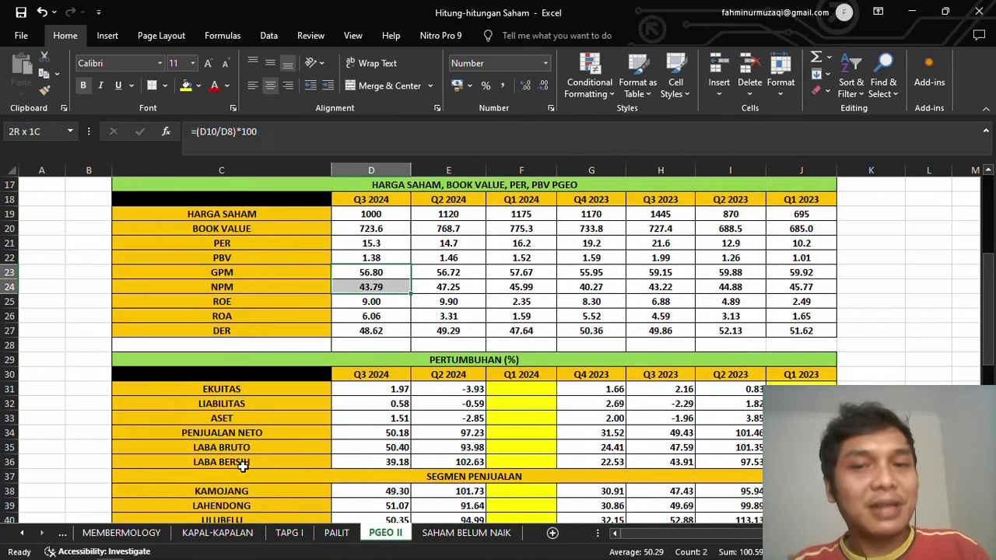
key(shift+Right)
key(shift+Right)
key(shift+Right)
key(shift+Right)
key(shift+Right)
key(shift+Right)
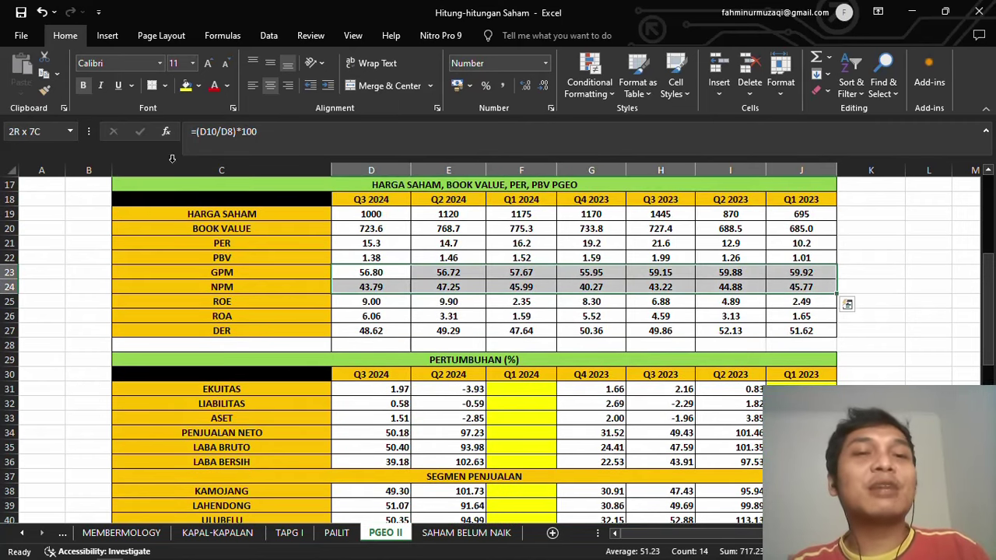
click(187, 87)
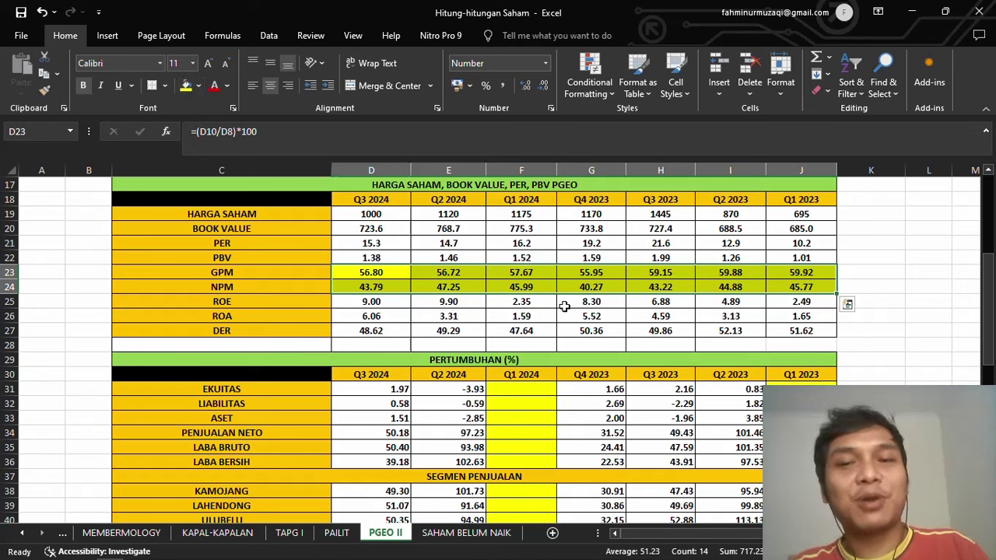
click(199, 88)
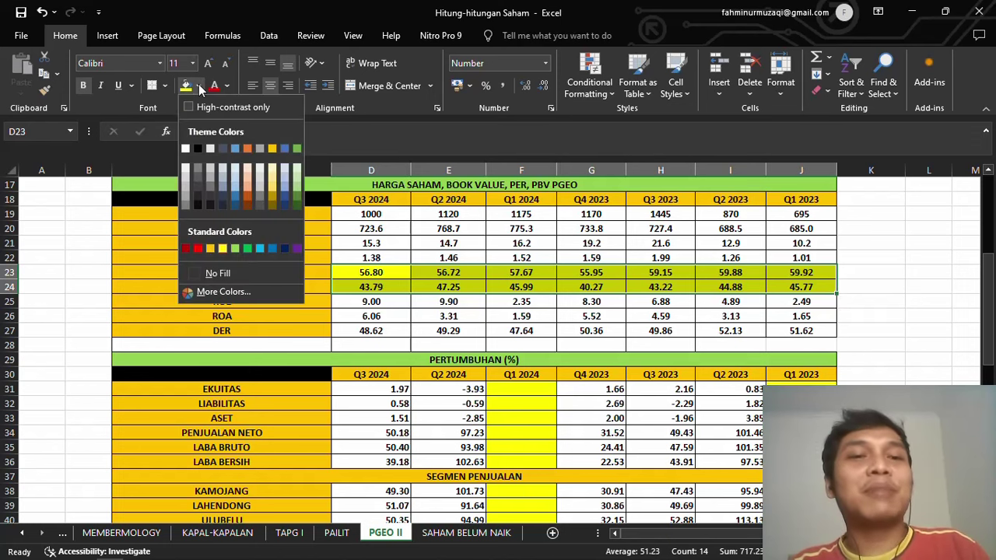
click(231, 248)
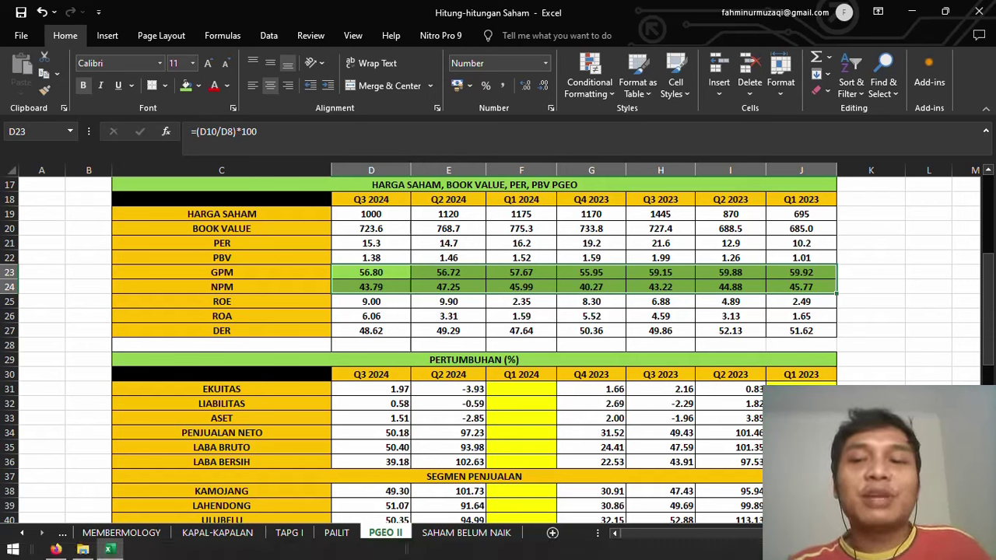
key(ctrl+F9)
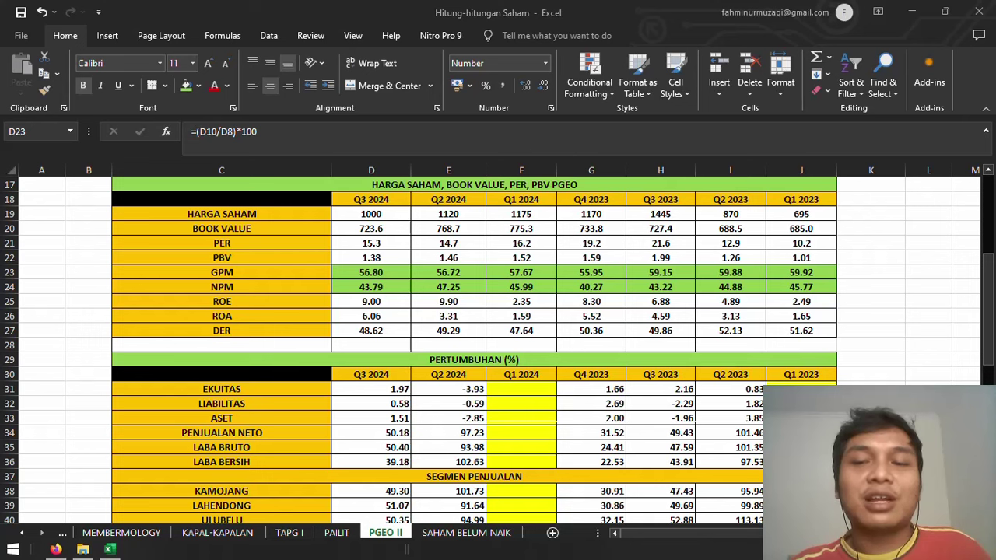